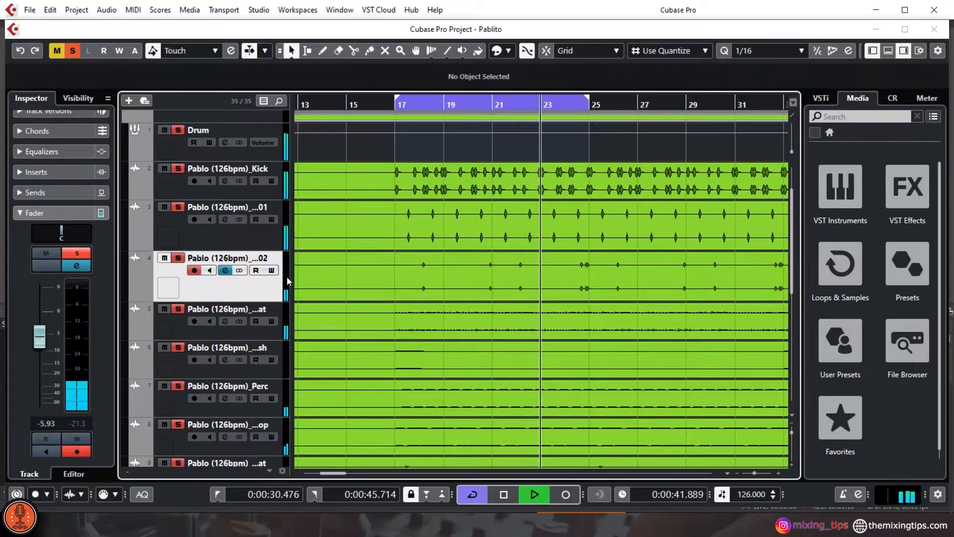
Insert FabFilter Pro-Q 3 in the first insert slot of the Snare 01 track and solo that track
left_click(254, 231)
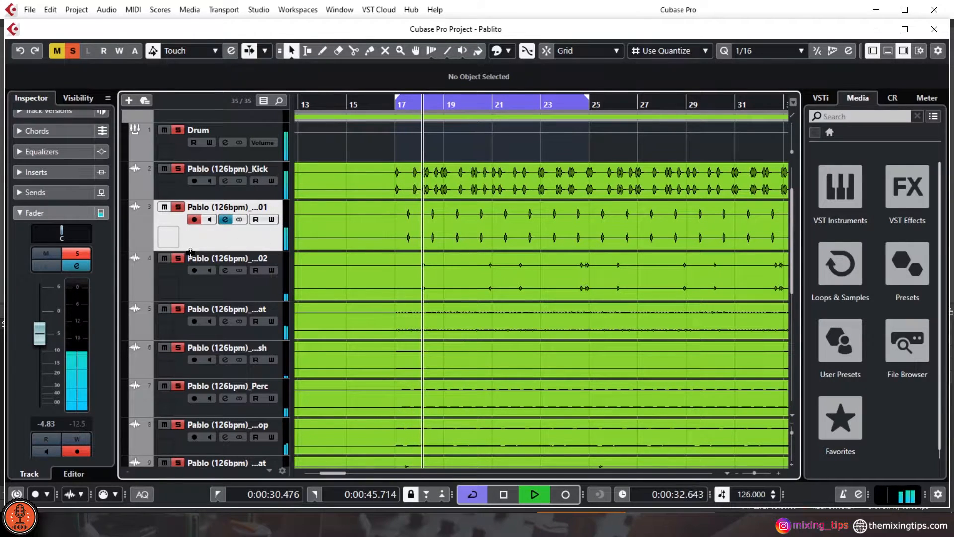
left_click(224, 220)
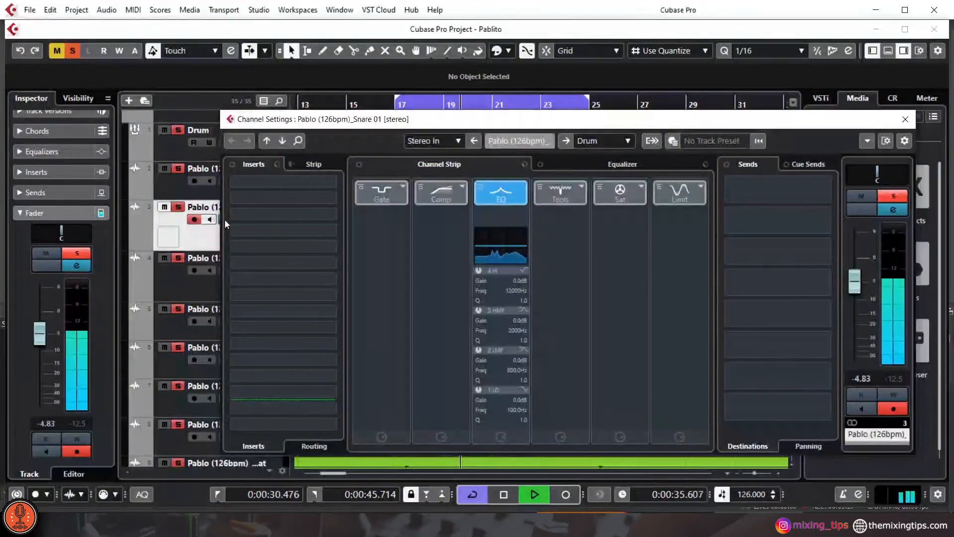
left_click(283, 183)
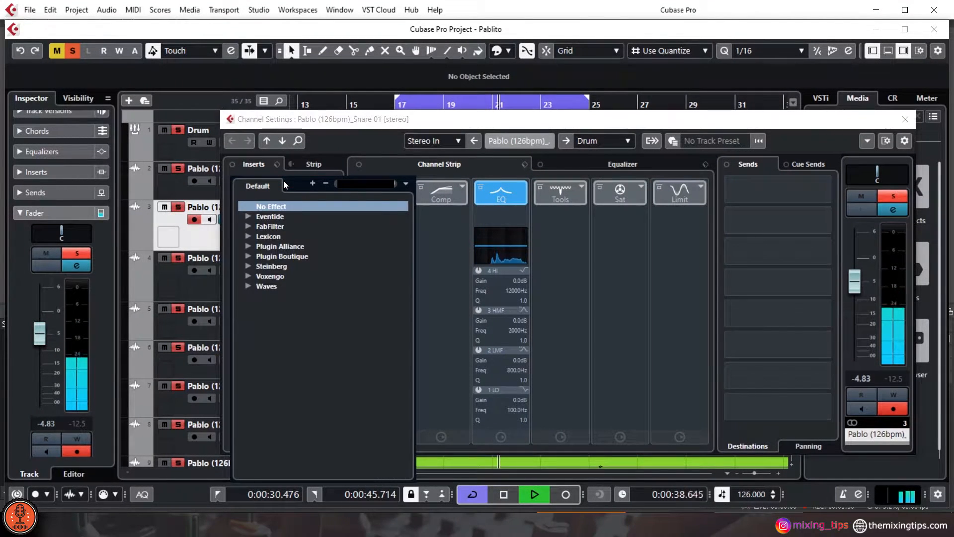
type("q 3")
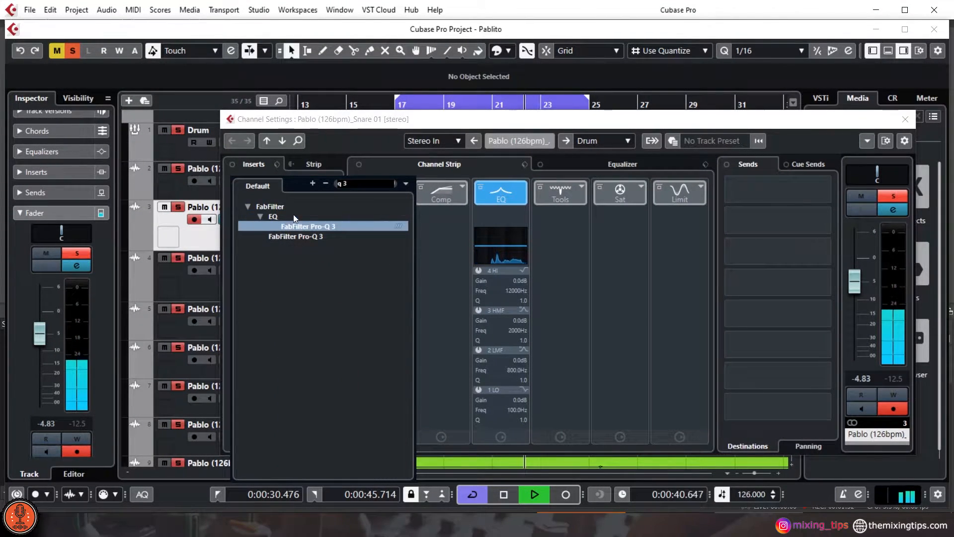
left_click(318, 227)
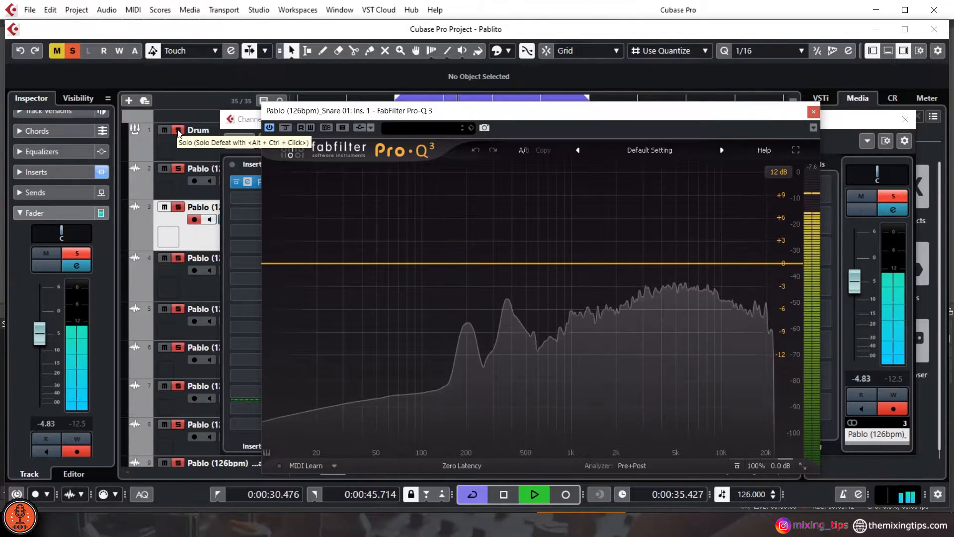
left_click(178, 207)
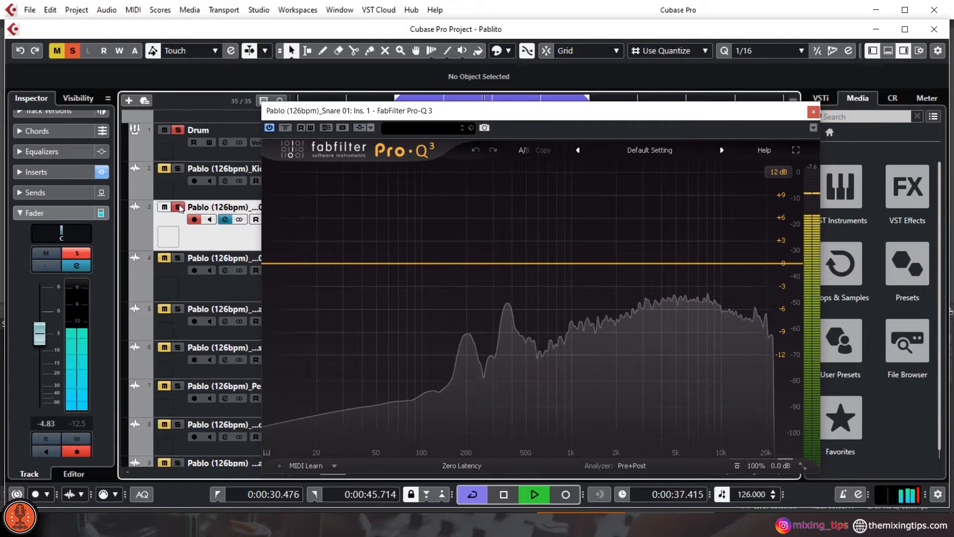
left_click_drag(559, 113, 558, 49)
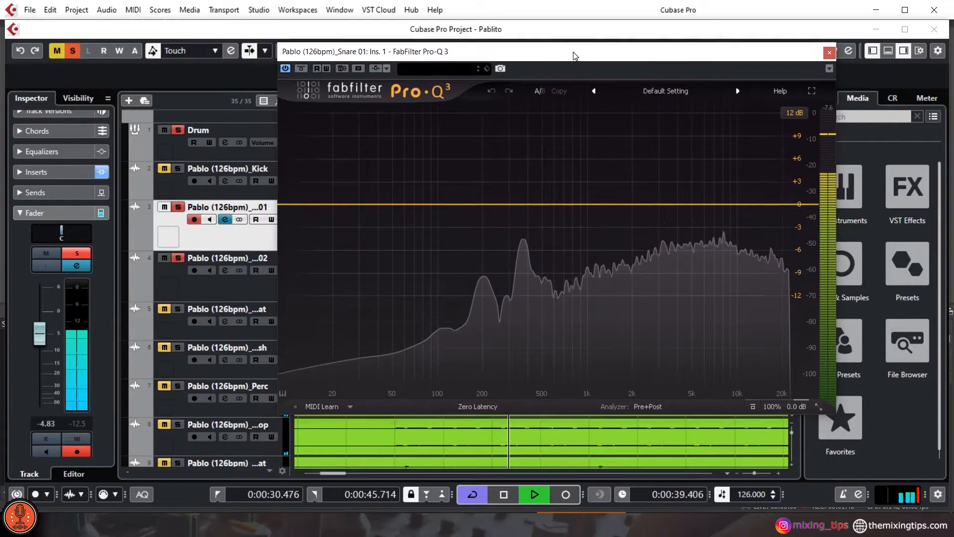
Add a bell band to the snare EQ, boosted about 10.4 dB near 161 Hz with a Q of about 2.19
left_click_drag(477, 197, 459, 162)
left_click_drag(513, 352, 512, 339)
left_click_drag(460, 162, 459, 123)
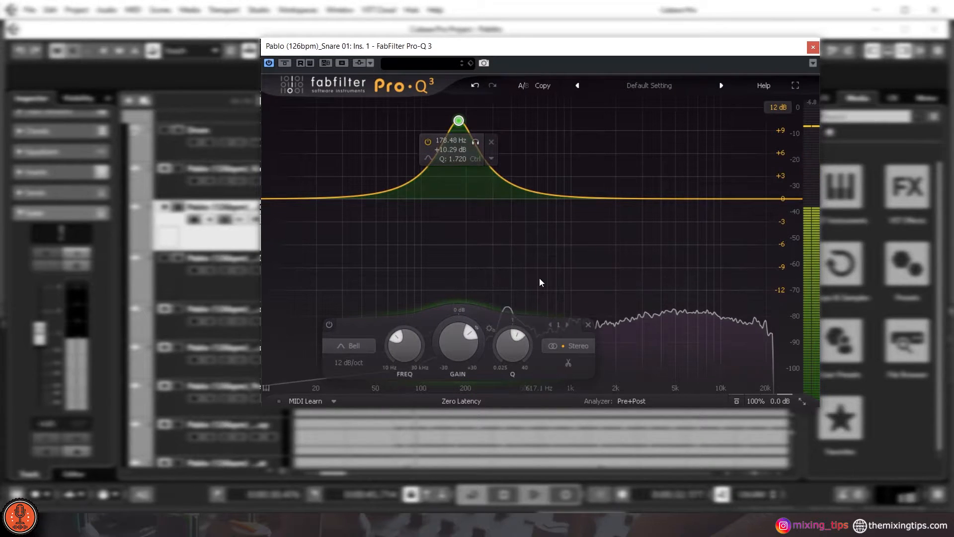
left_click_drag(504, 362, 505, 339)
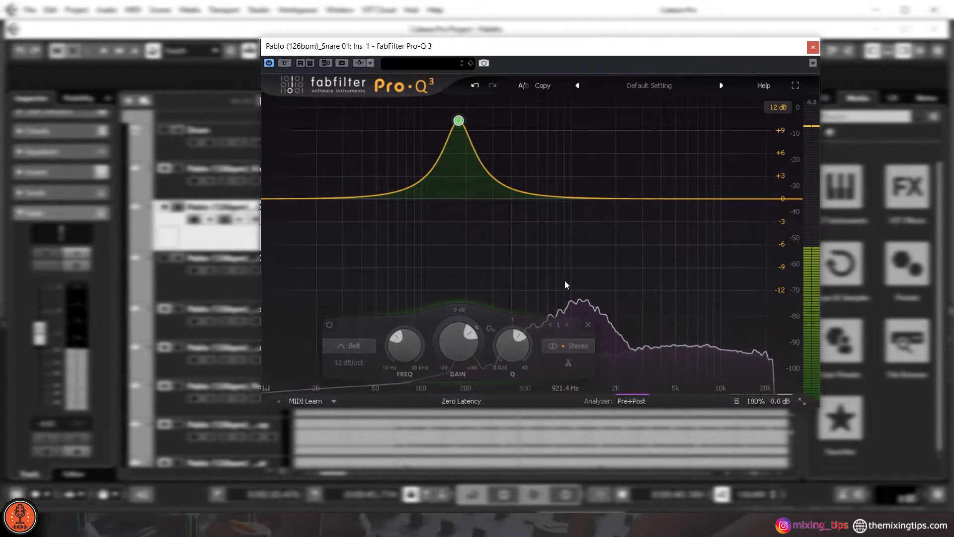
mouse_move(459, 127)
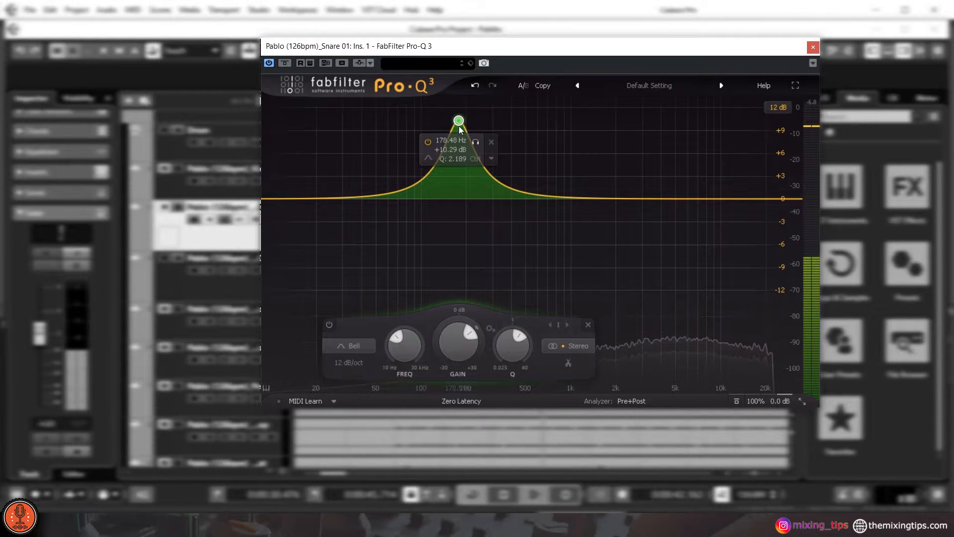
mouse_move(459, 127)
left_mouse_down()
mouse_move(560, 128)
mouse_move(434, 128)
mouse_move(453, 123)
left_mouse_up()
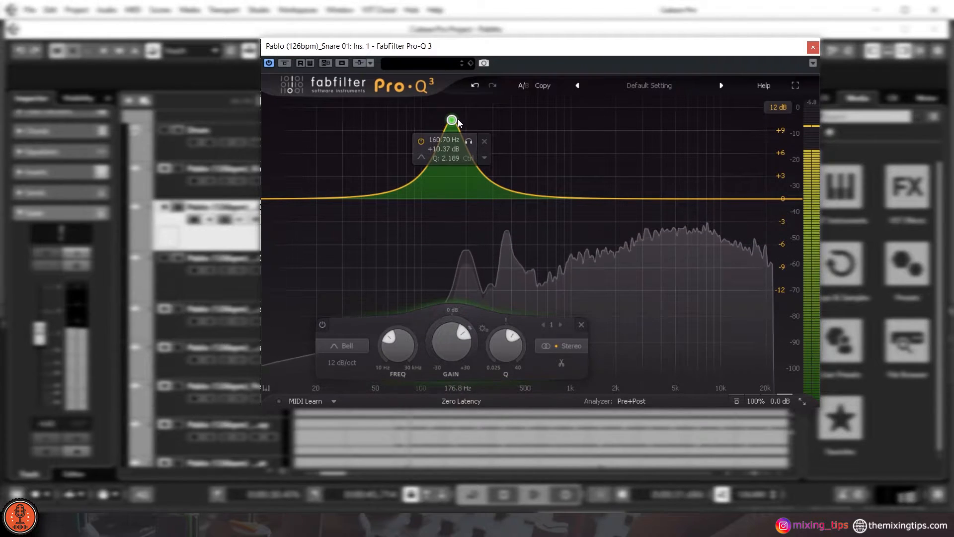
Sweep the boosted bell band up to about 1115 Hz and turn it into a cut of about 2.7 dB
left_click_drag(452, 119, 578, 129)
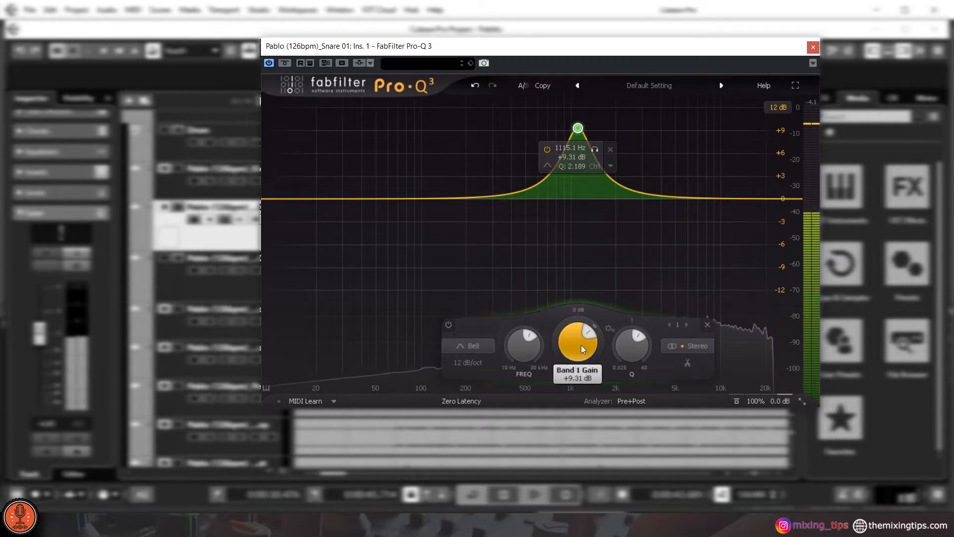
left_click_drag(575, 336, 581, 419)
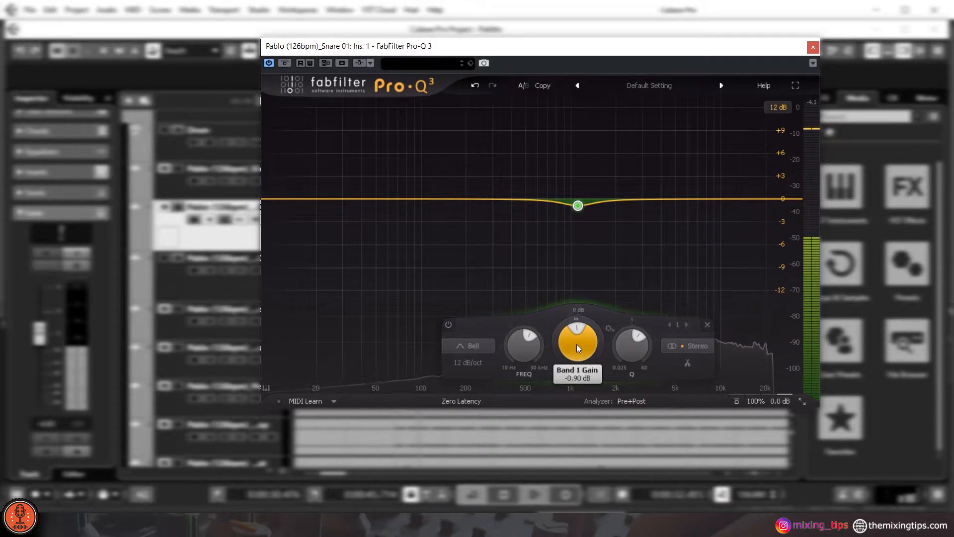
mouse_move(574, 205)
left_click_drag(572, 341, 575, 371)
mouse_move(578, 221)
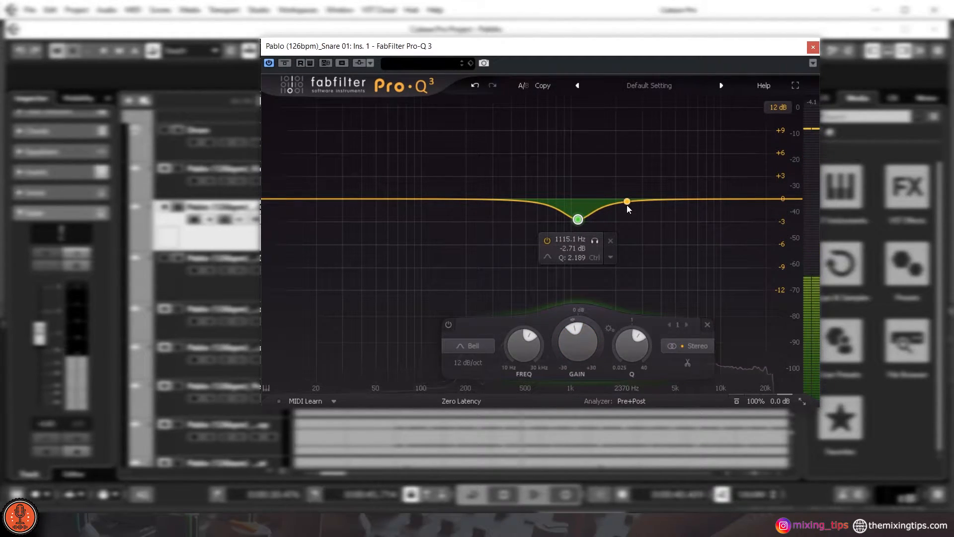
Add a second bell band, sweep it boosted to about 3096 Hz, and turn it into a slight, narrower cut
left_click_drag(627, 203, 633, 187)
left_click_drag(633, 187, 632, 141)
left_click_drag(683, 336, 689, 303)
mouse_move(628, 155)
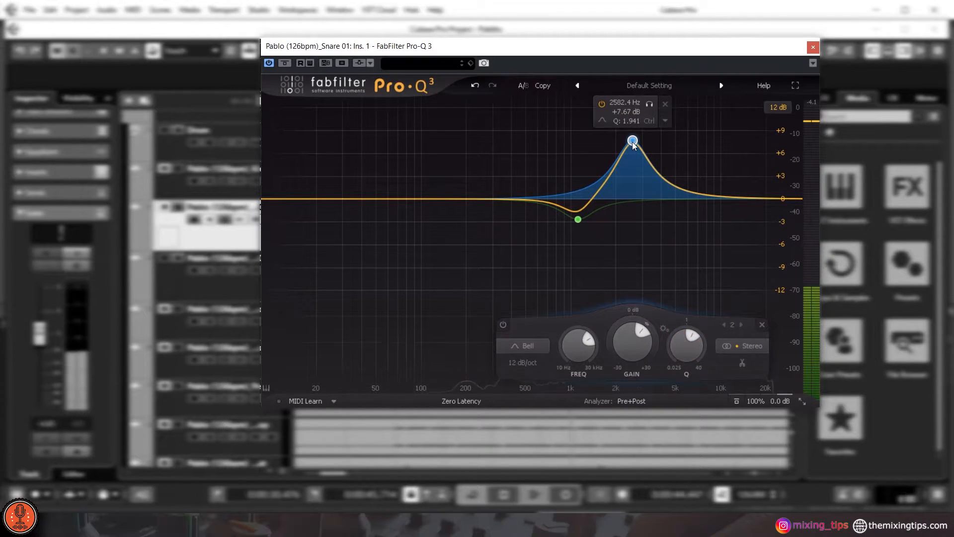
mouse_move(633, 141)
left_mouse_down()
mouse_move(692, 135)
mouse_move(645, 137)
left_mouse_up()
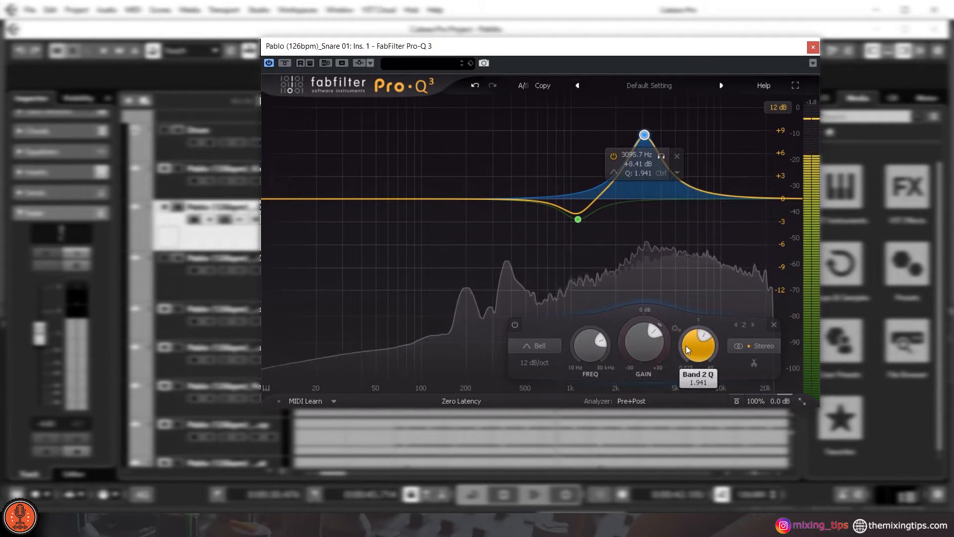
left_click_drag(633, 330, 634, 413)
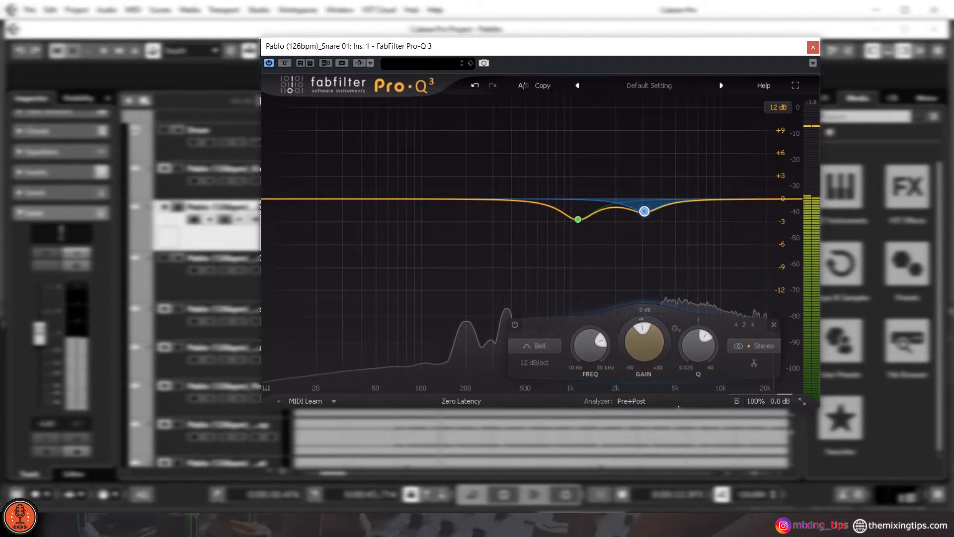
left_click_drag(693, 347, 691, 338)
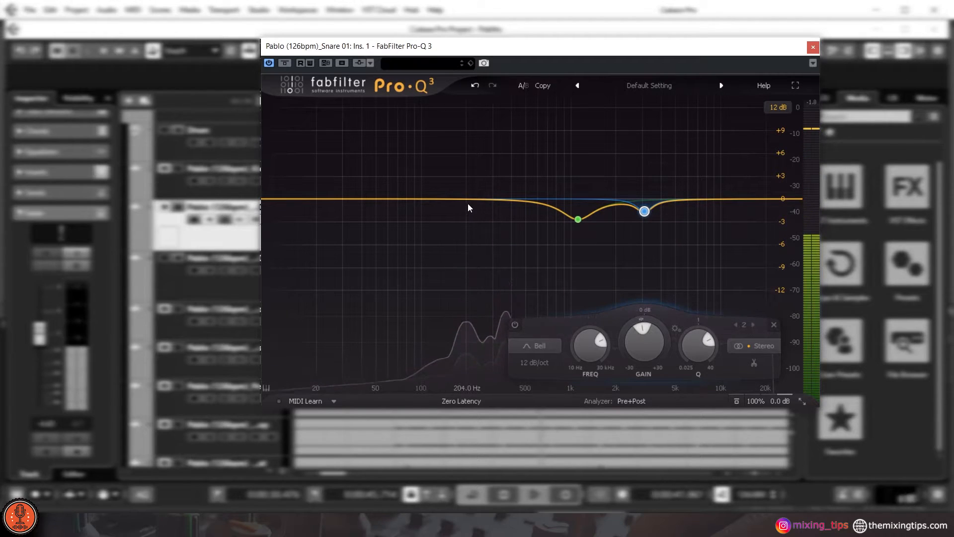
Add a third band as a 12 dB/oct low cut at about 124 Hz
left_click_drag(468, 200, 438, 201)
left_click(339, 347)
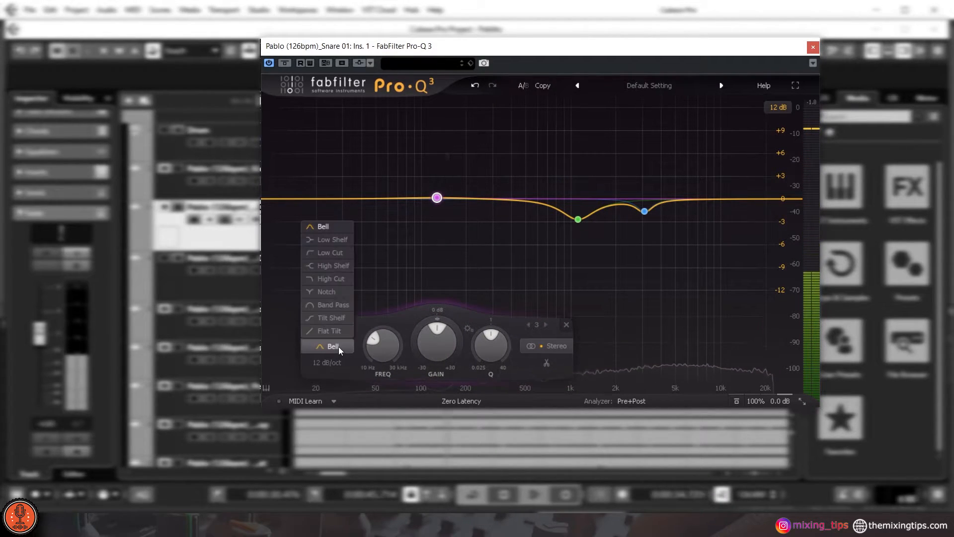
left_click(344, 279)
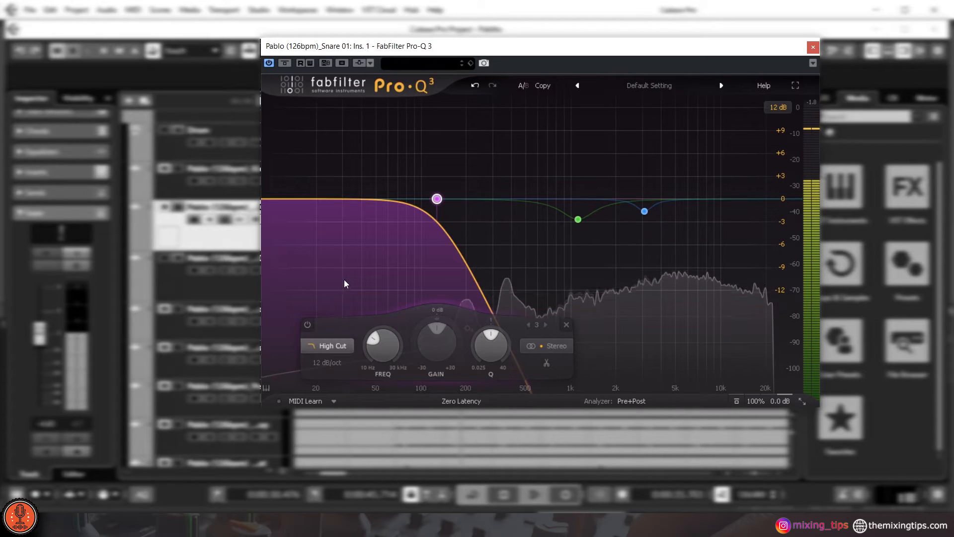
left_click(331, 351)
left_click(344, 253)
left_click_drag(440, 200, 435, 204)
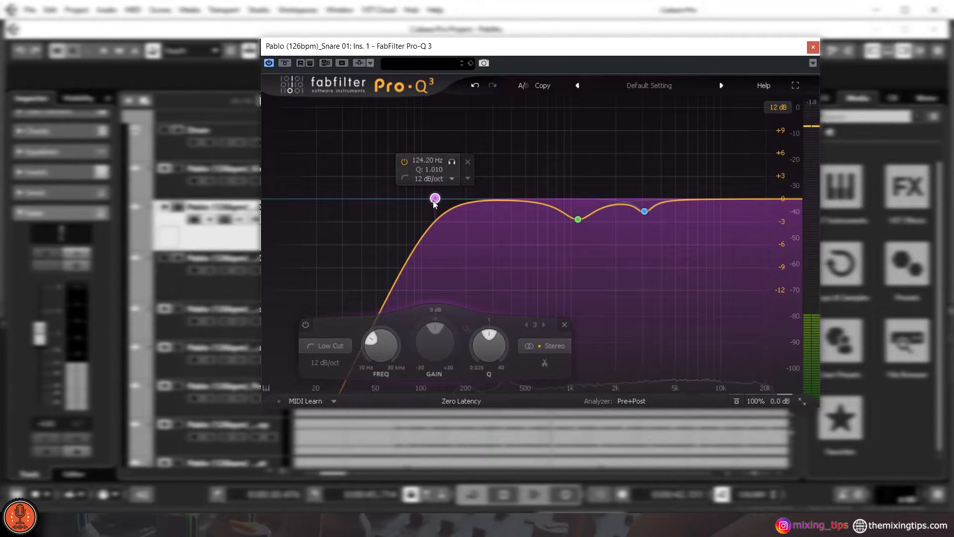
Steepen the low cut to 18 dB/oct at about 189 Hz and toggle the EQ's bypass for comparison
left_click(325, 363)
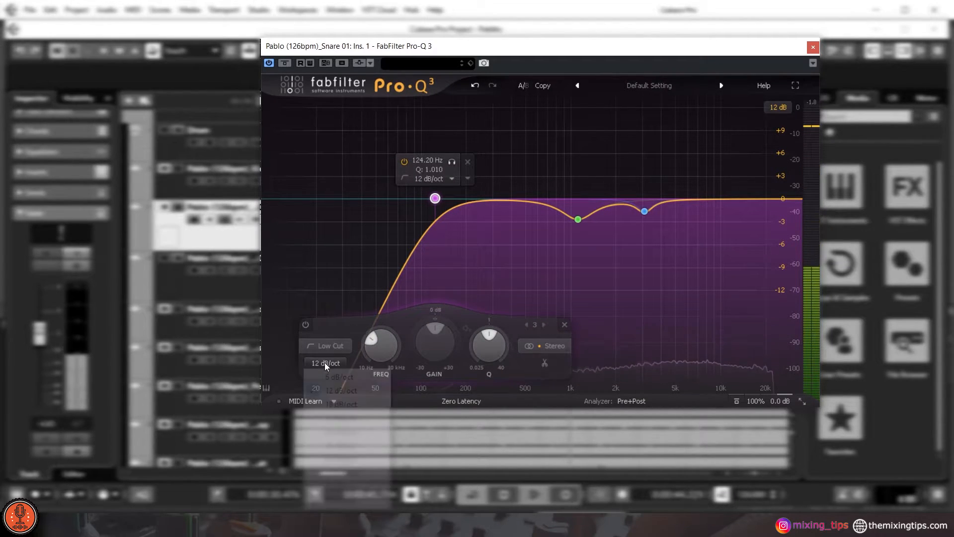
left_click(341, 404)
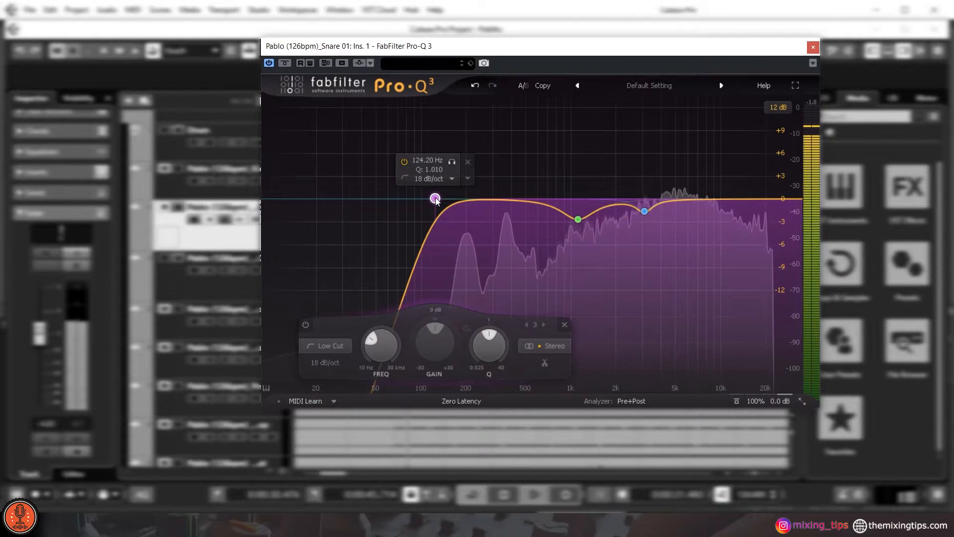
left_click_drag(436, 200, 467, 197)
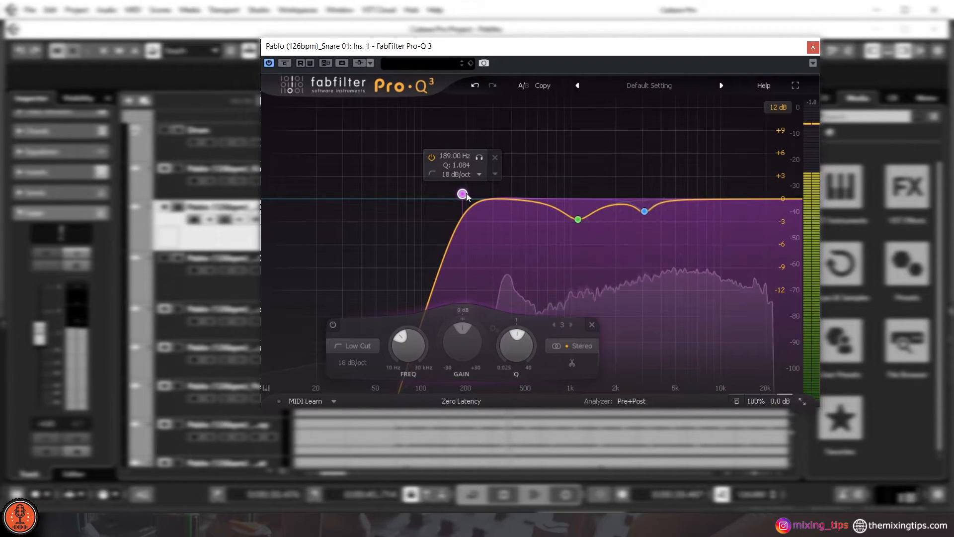
left_click(285, 63)
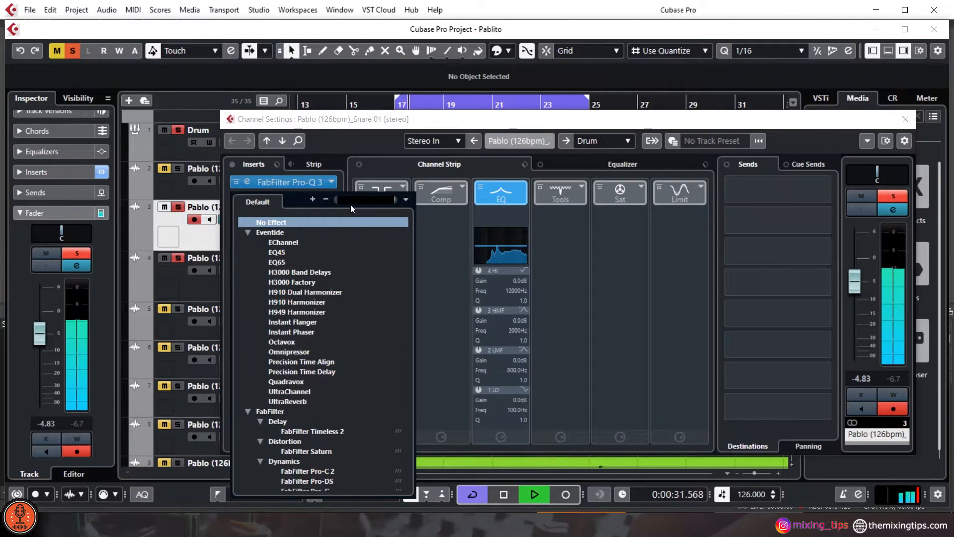
Insert the Waves CLA-2A Stereo compressor in the snare's second insert slot and close the channel settings
type("waves")
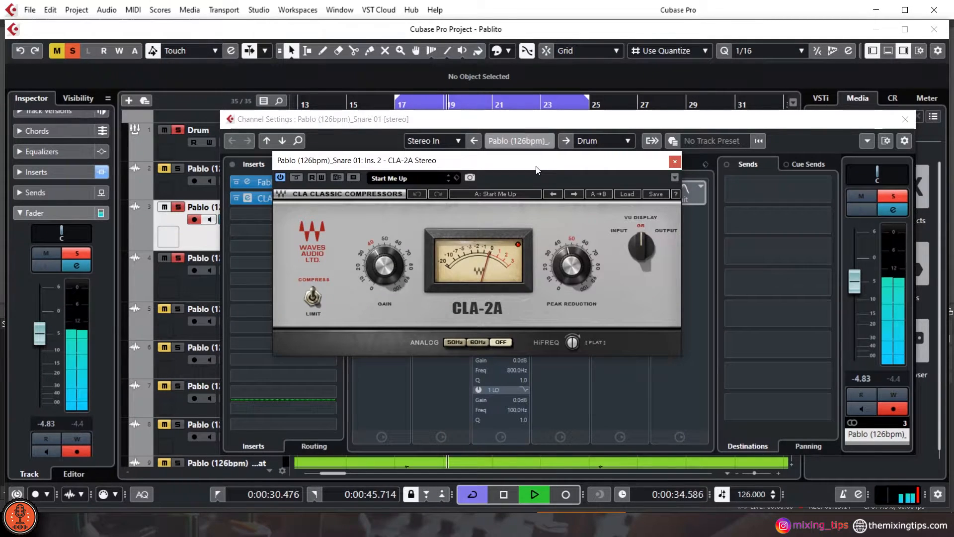
left_click_drag(540, 158, 642, 173)
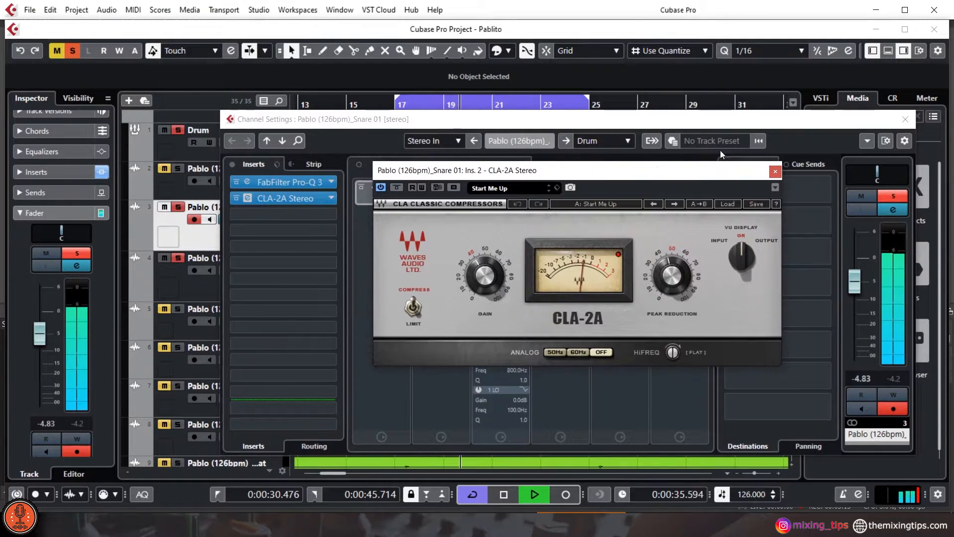
left_click(908, 116)
left_click_drag(713, 172, 691, 185)
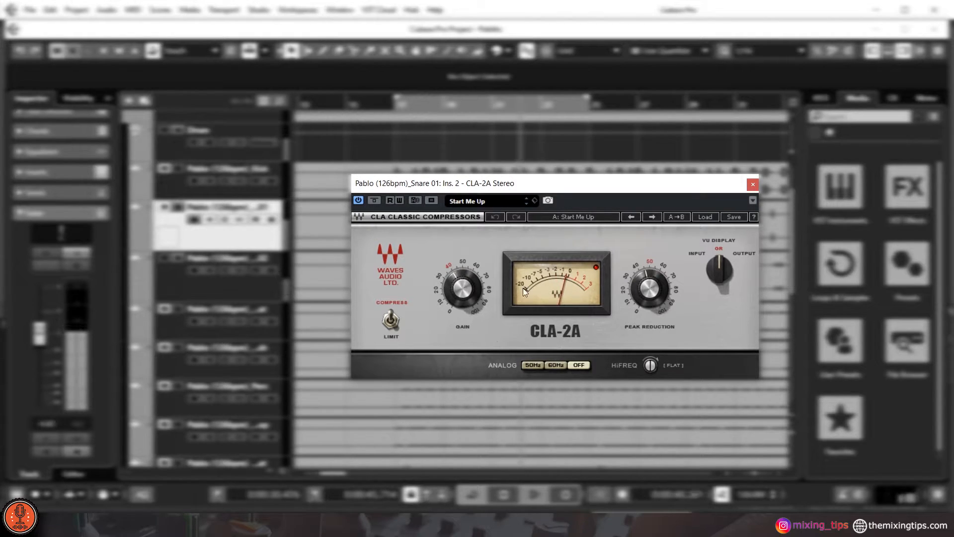
Set the CLA-2A's peak reduction to about 45
mouse_move(459, 287)
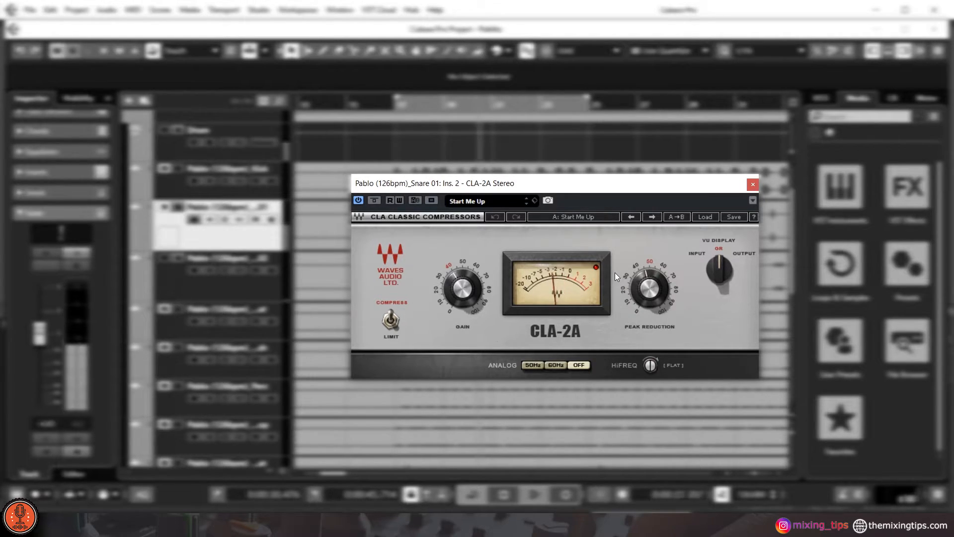
left_click_drag(650, 282, 649, 282)
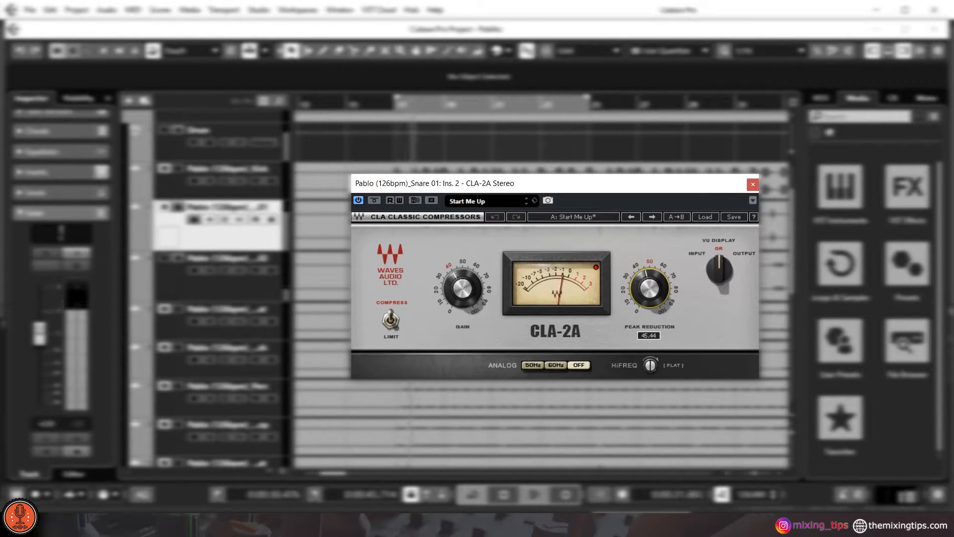
left_click_drag(649, 282, 646, 281)
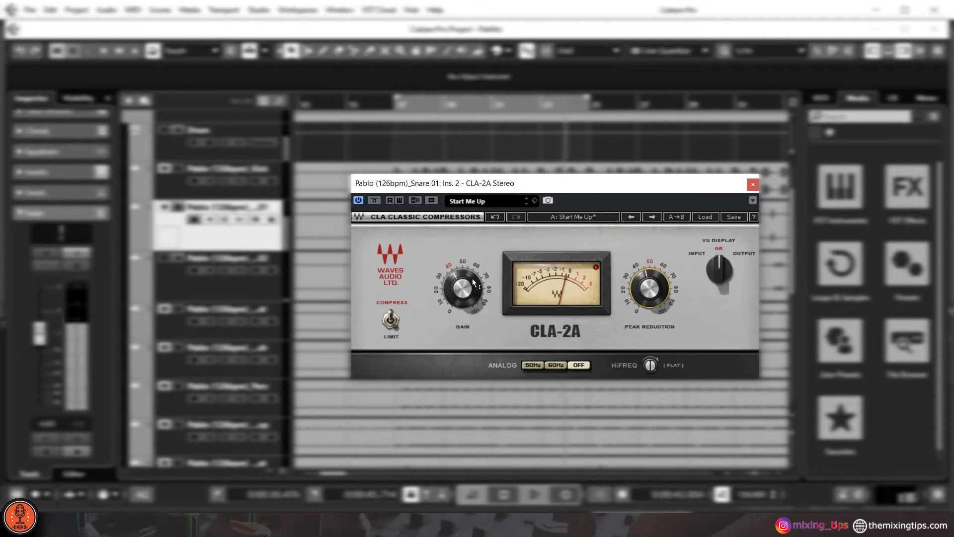
Compare the CLA-2A's input and output levels on the VU meter and set its gain to about 35, checking against bypass
left_click(696, 255)
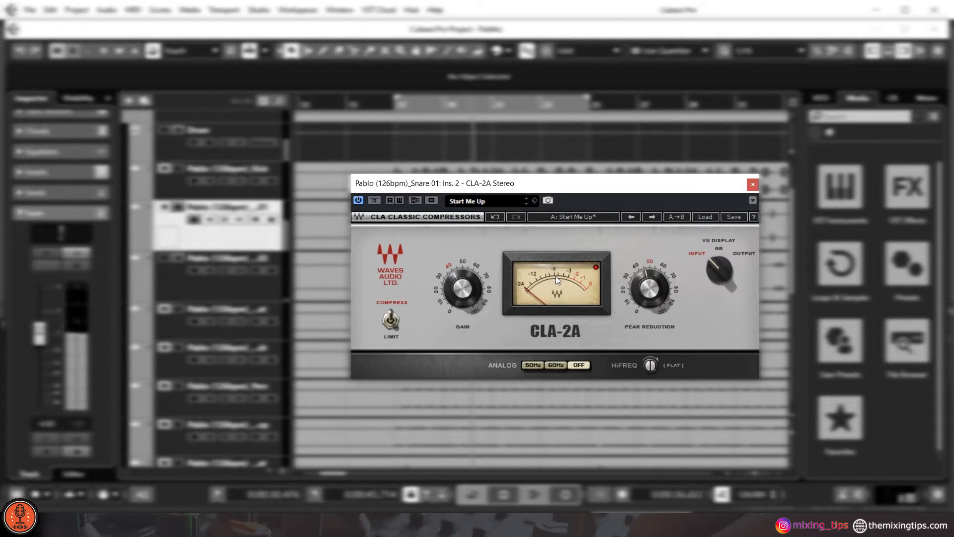
left_click(747, 254)
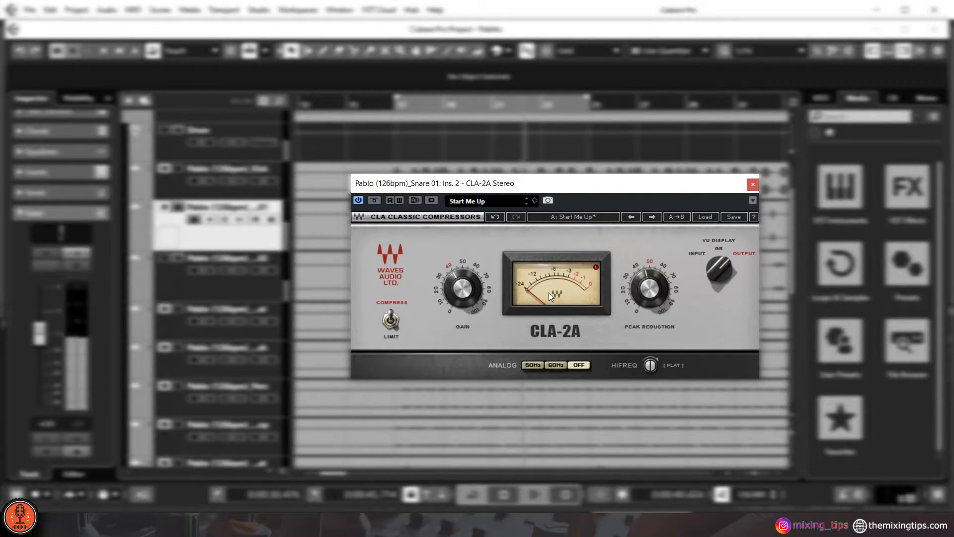
left_click(452, 273)
left_click_drag(454, 276, 452, 284)
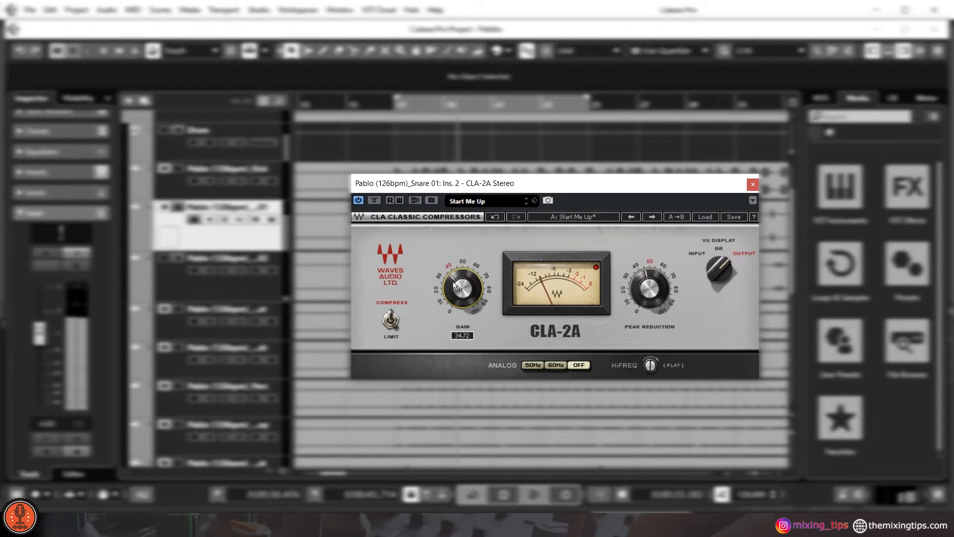
left_click(373, 200)
left_click(373, 201)
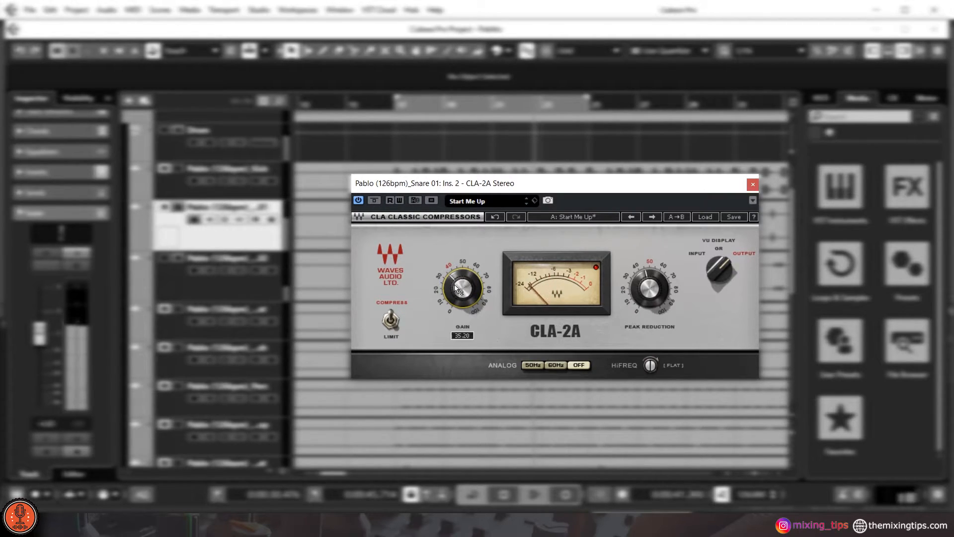
Fine-tune the CLA-2A's gain and compare the snare's peak level with the compressor bypassed and active
left_click_drag(452, 289, 452, 288)
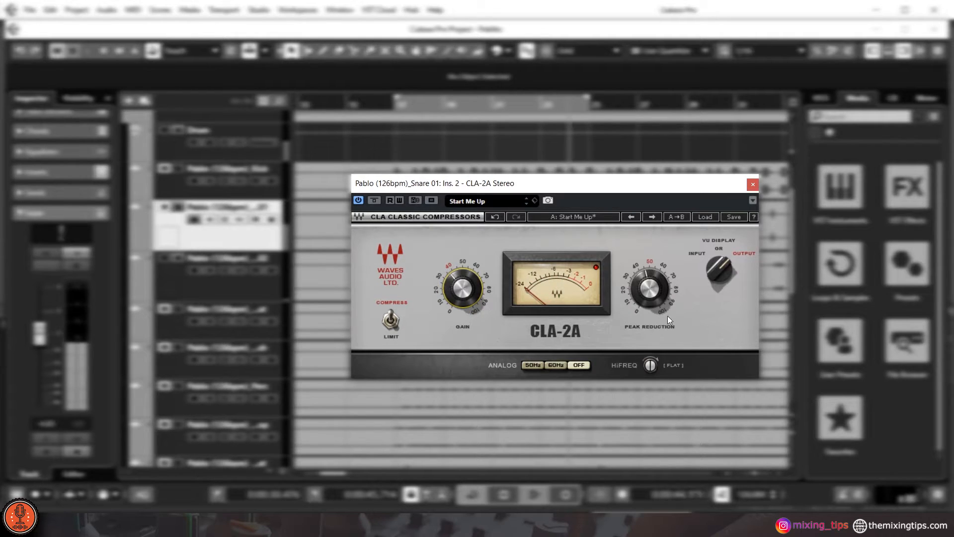
left_click_drag(452, 288, 464, 272)
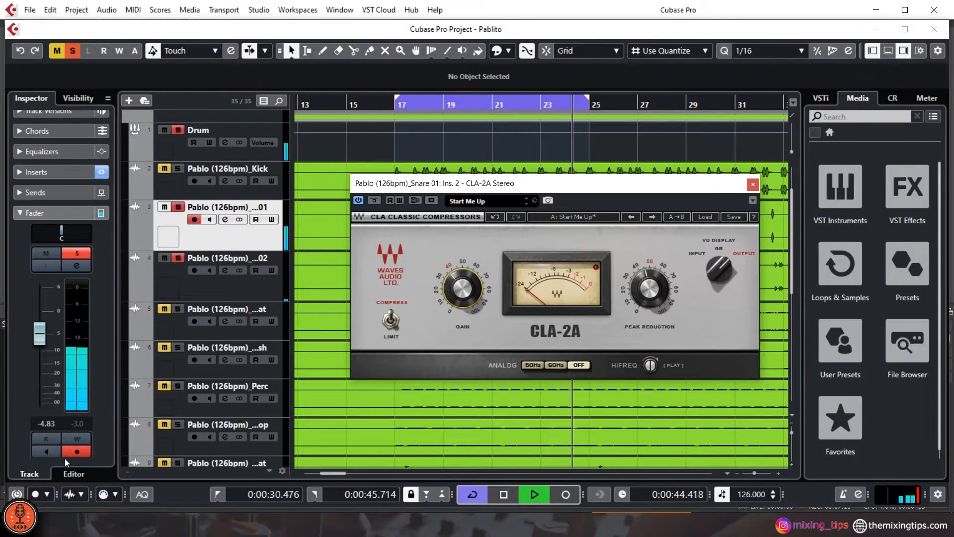
left_click(81, 424)
left_click(375, 200)
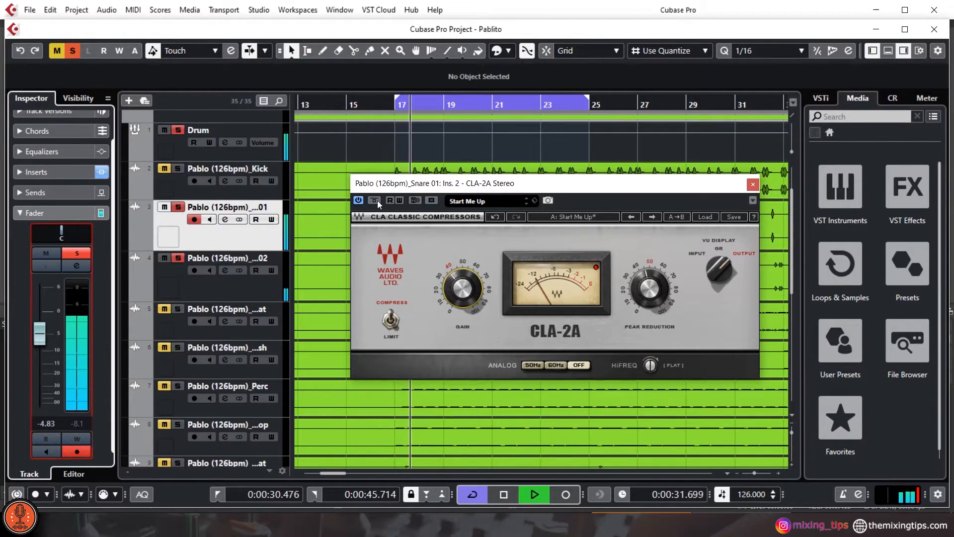
left_click(85, 424)
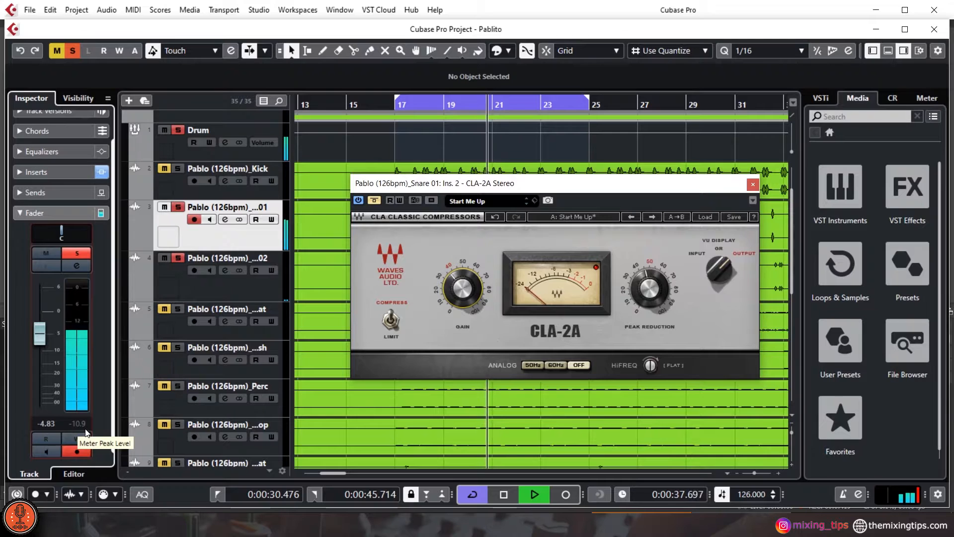
left_click(378, 201)
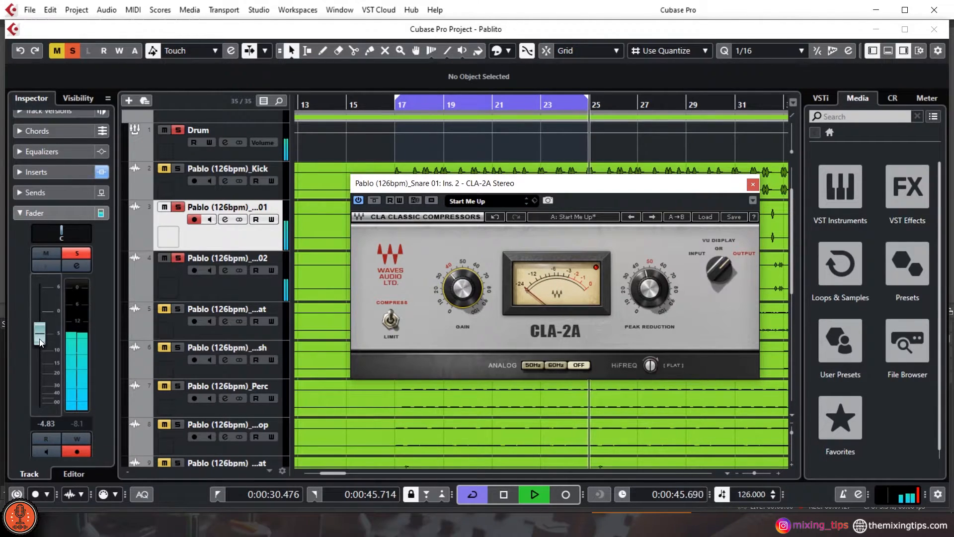
Set the Snare 01 fader to -6.50 dB, reset its peak meter and fine-tune the fader to -6.95 dB
left_click(46, 423)
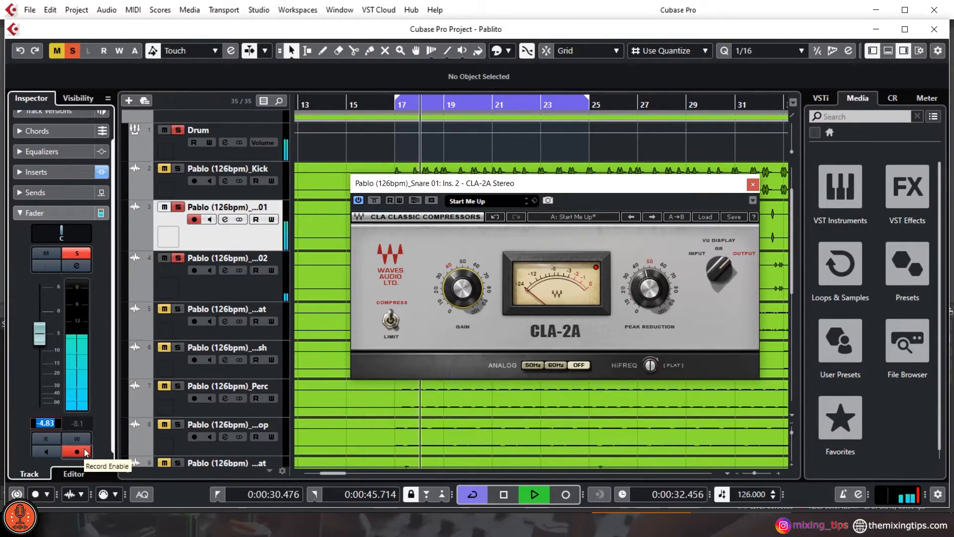
type("-6.")
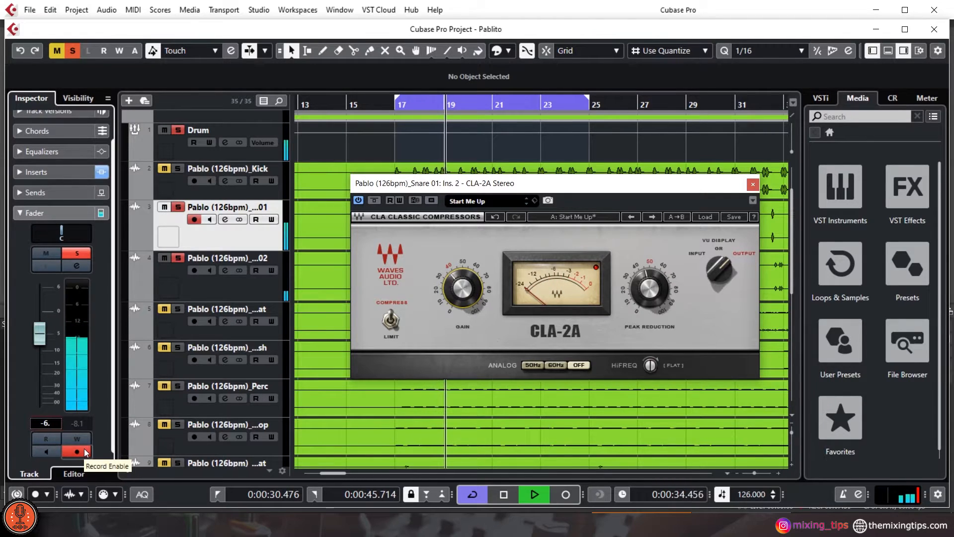
type("5")
key("Return")
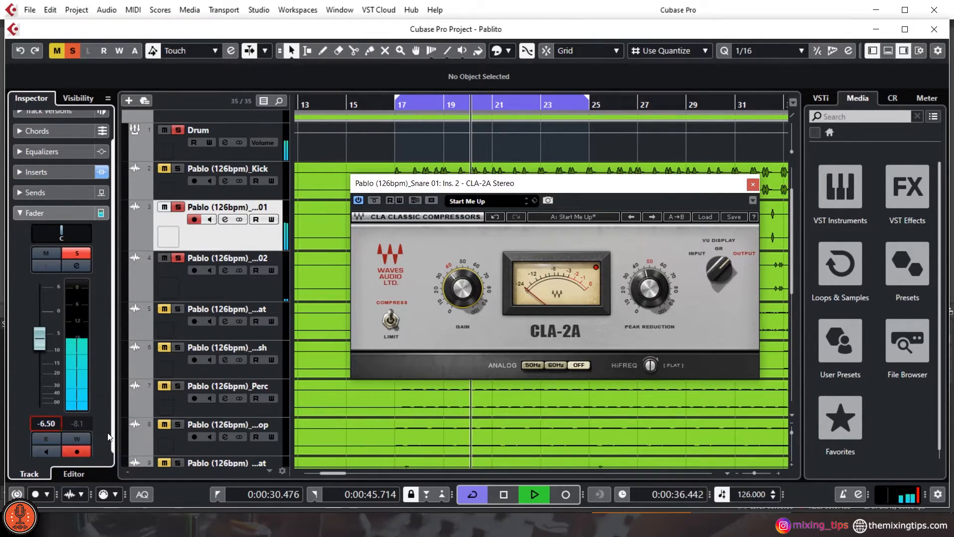
left_click(79, 424)
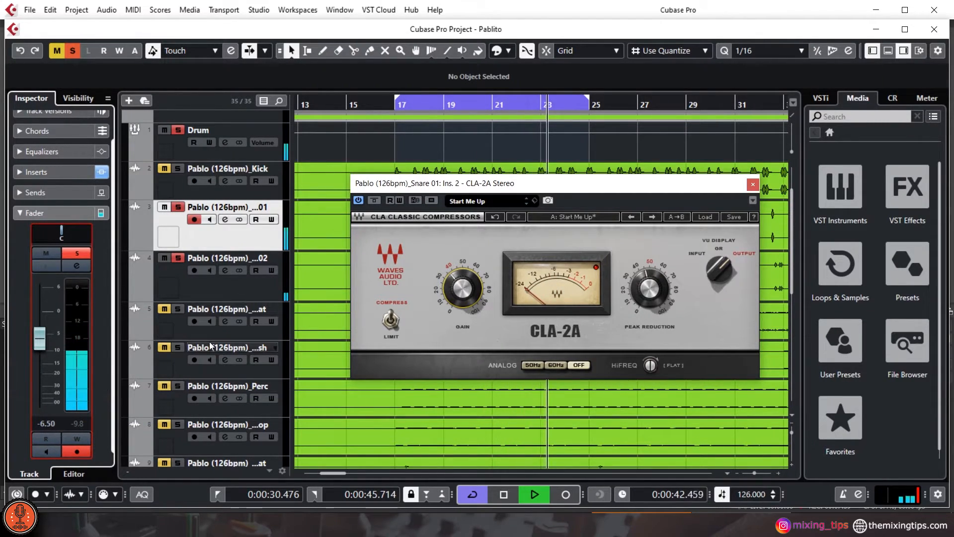
left_click_drag(35, 340, 43, 341)
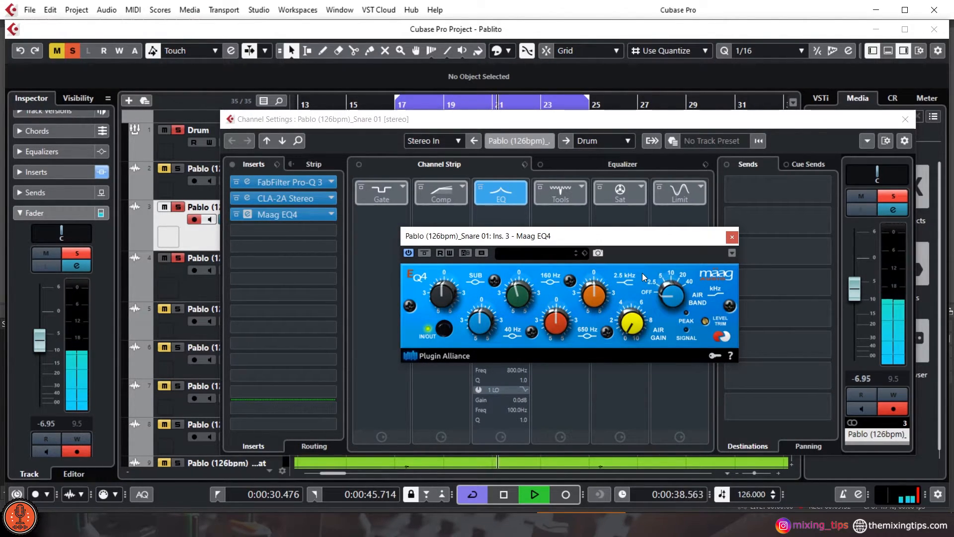
Boost the 160 Hz and 650 Hz bands slightly in the Maag EQ4 on Snare 01's third insert
left_click_drag(711, 244, 670, 244)
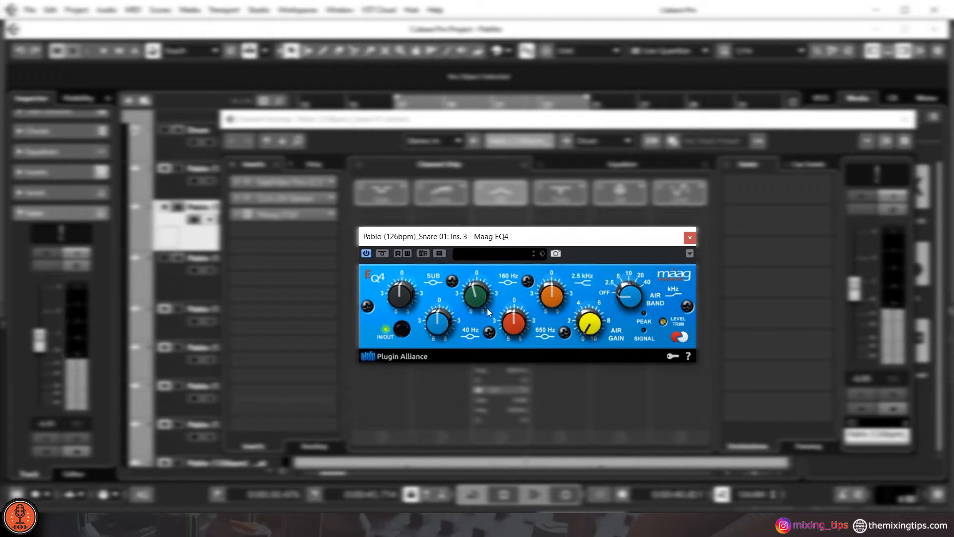
left_click_drag(478, 294, 486, 217)
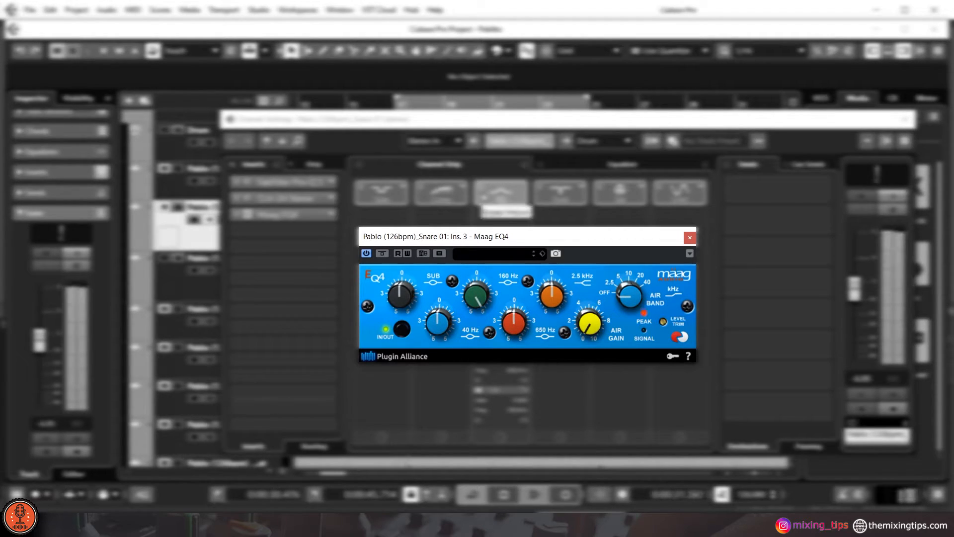
mouse_move(476, 294)
left_mouse_down()
mouse_move(481, 312)
mouse_move(480, 299)
left_mouse_up()
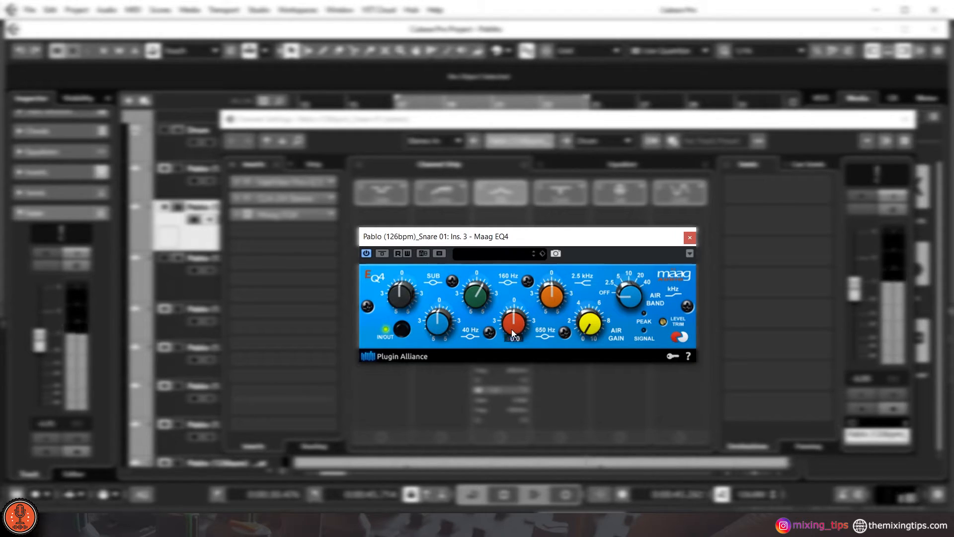
left_click_drag(509, 300, 509, 338)
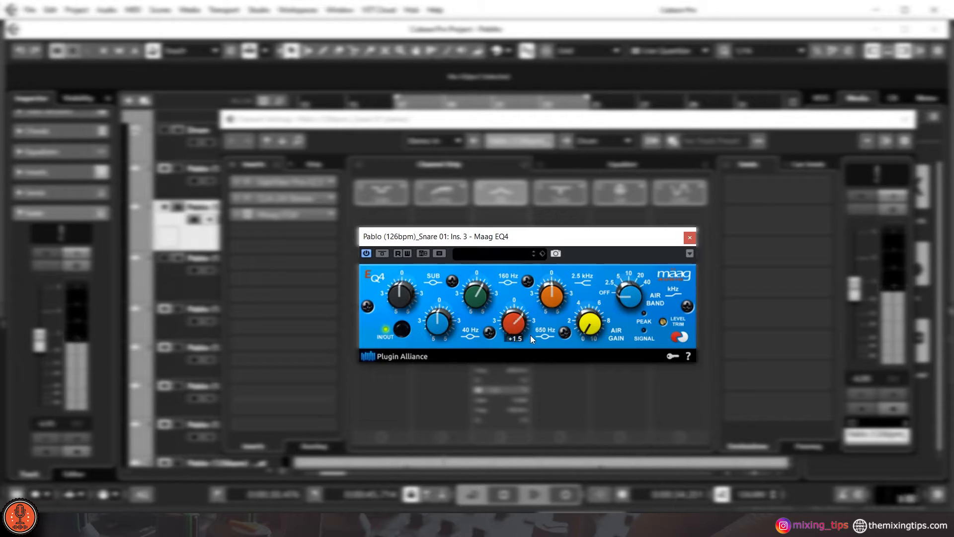
scroll(530, 335, "up", 1)
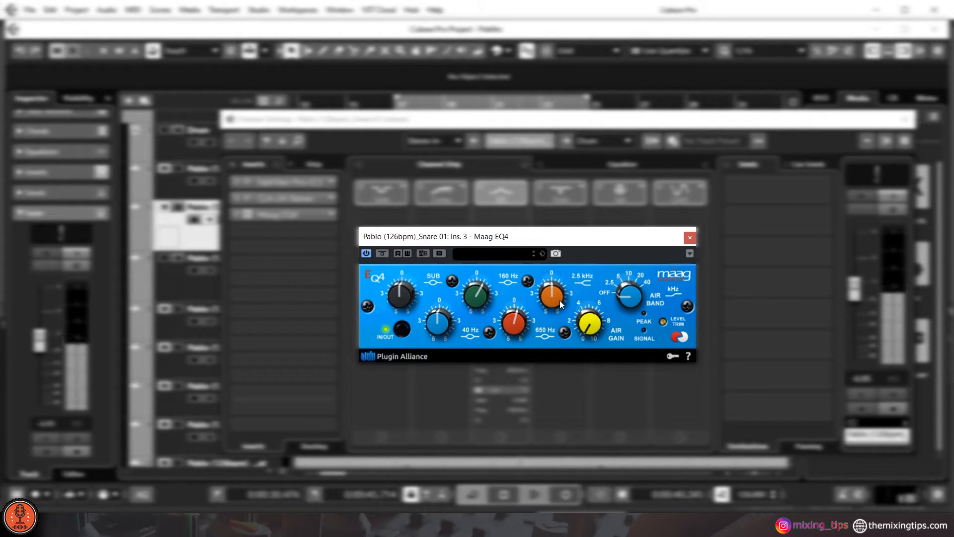
Boost the Maag EQ4's 2.5 kHz band slightly and set its air band to 10 kHz with an air gain of about 5.5
mouse_move(552, 288)
left_mouse_down()
mouse_move(549, 265)
mouse_move(551, 286)
left_mouse_up()
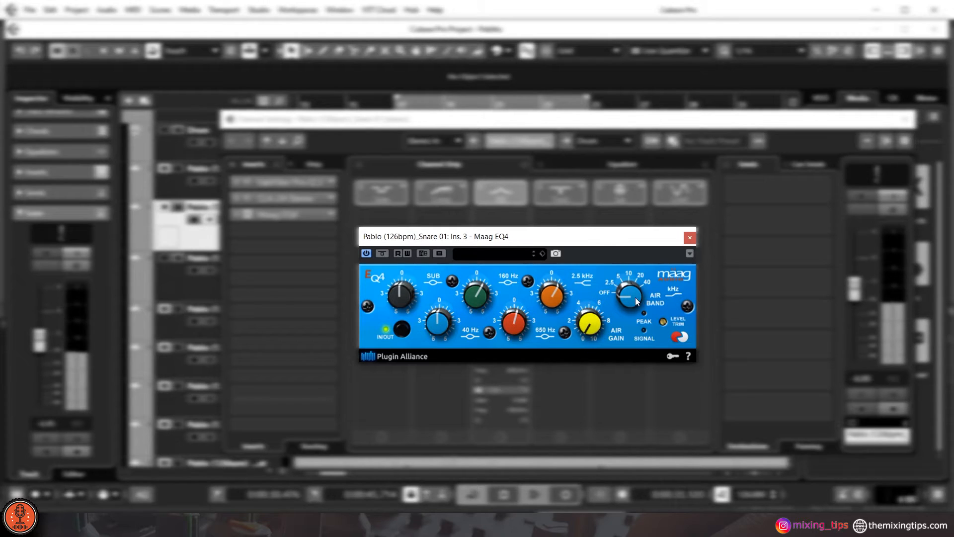
mouse_move(629, 283)
left_mouse_down()
mouse_move(626, 269)
mouse_move(631, 297)
mouse_move(627, 276)
left_mouse_up()
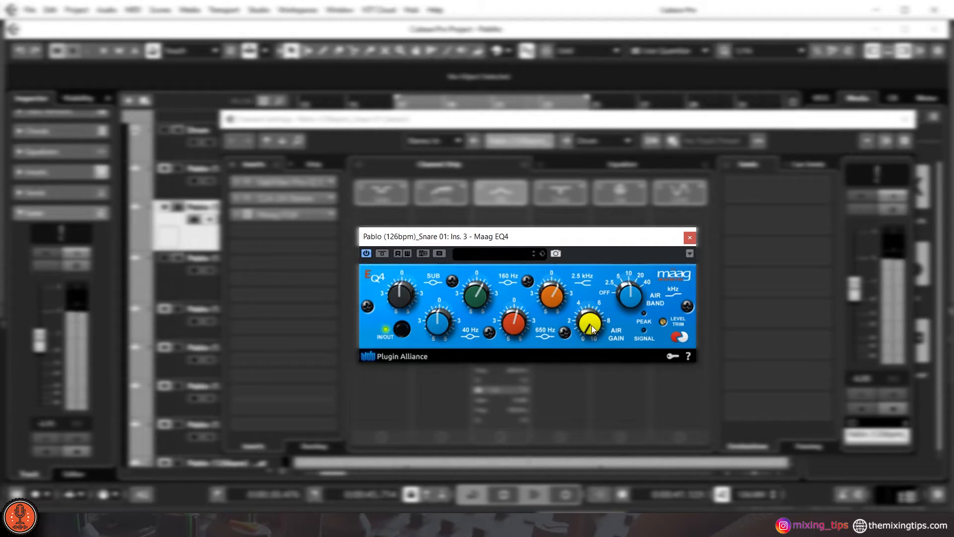
left_click_drag(592, 326, 604, 249)
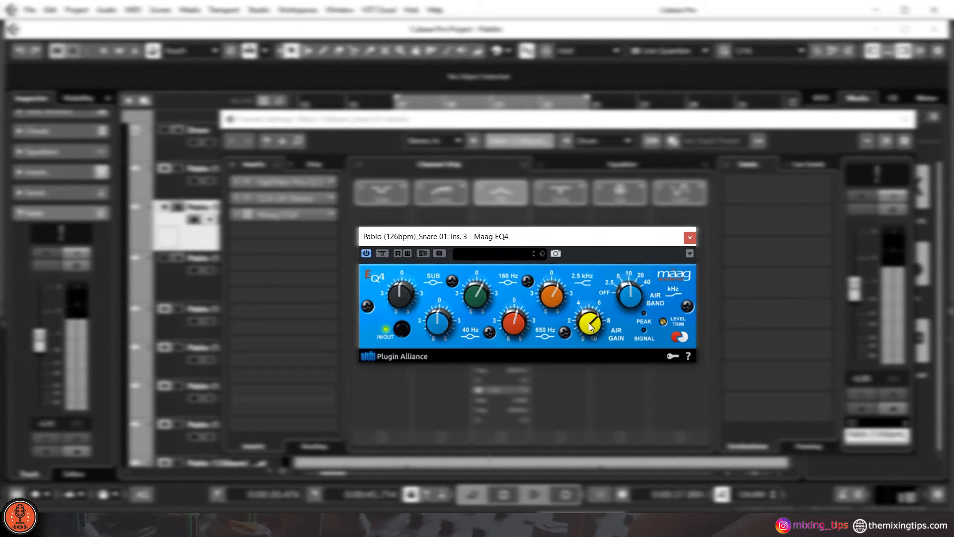
left_click_drag(589, 326, 590, 330)
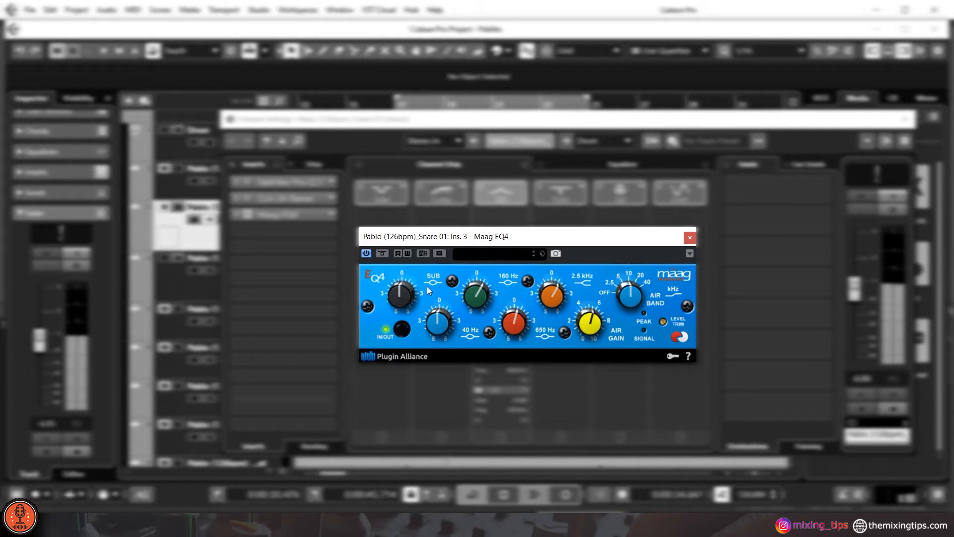
Compare the snare with the Maag EQ4 bypassed and active, and close the plug-in window
left_click(381, 254)
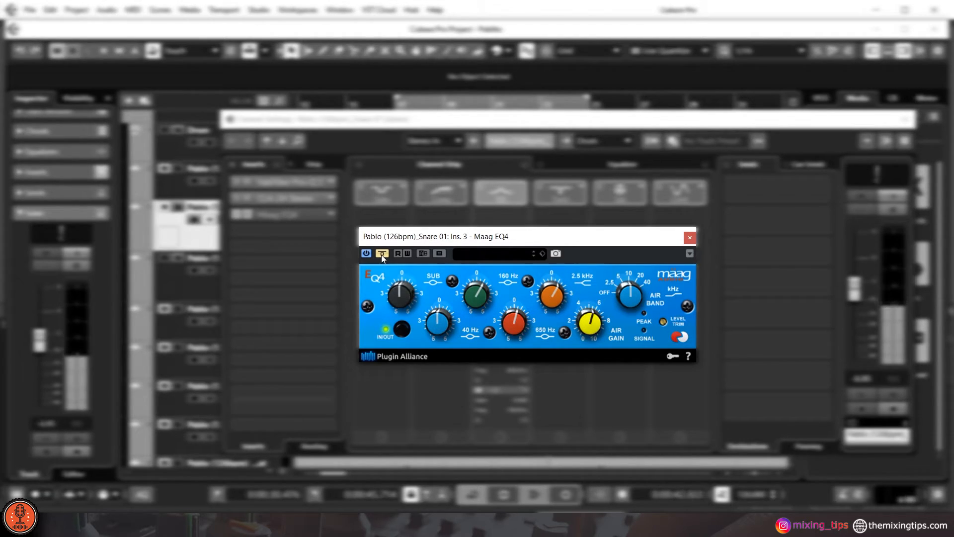
left_click(381, 254)
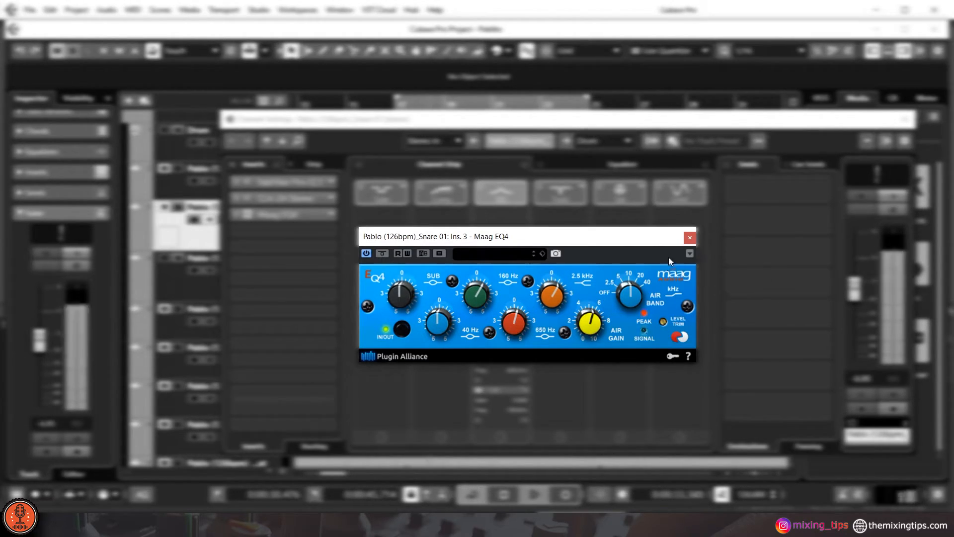
left_click(691, 238)
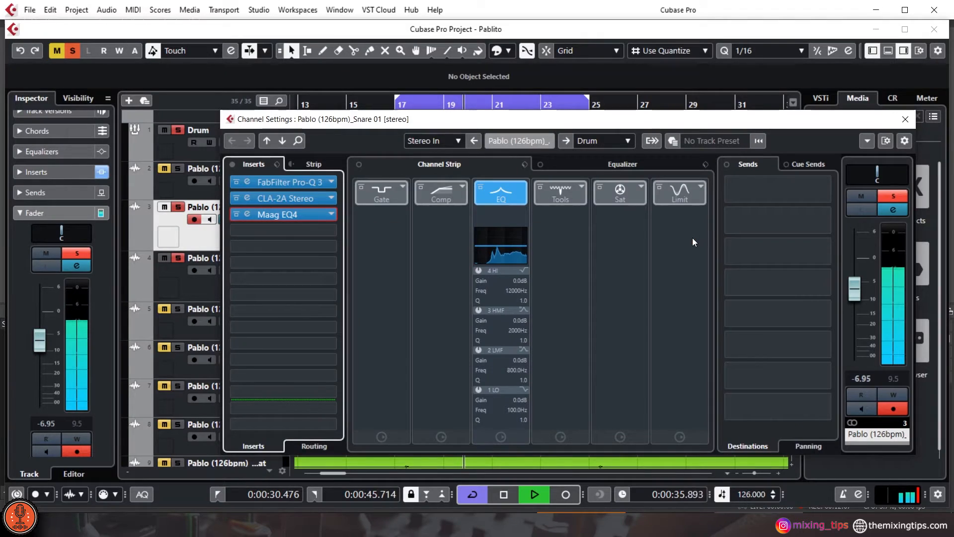
Solo the whole Drum group, reset Snare 01's peak meter and lower its fader to -8.59 dB
left_click(177, 131)
left_click(177, 130)
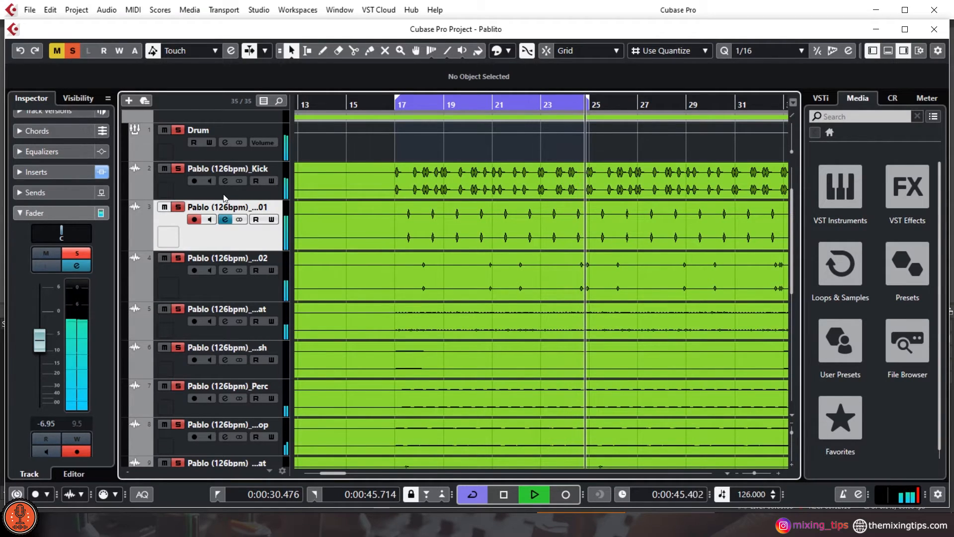
left_click(81, 421)
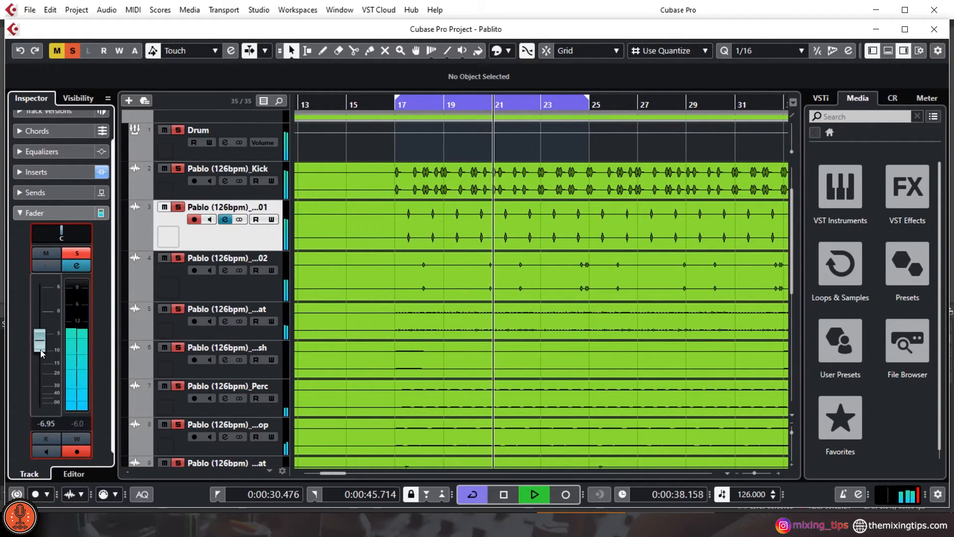
left_click_drag(41, 348, 40, 354)
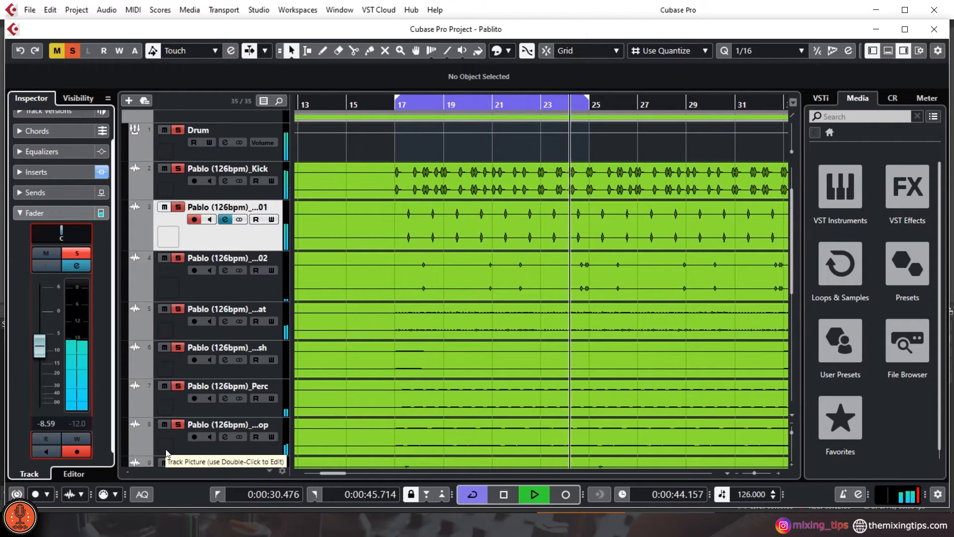
Check the Drum group's peak level after resetting its meter
left_click(192, 156)
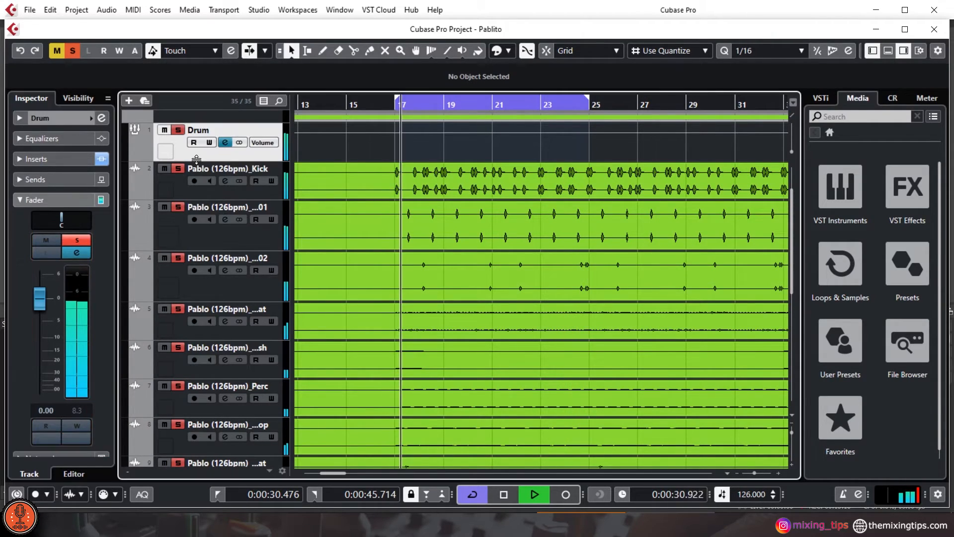
left_click(79, 410)
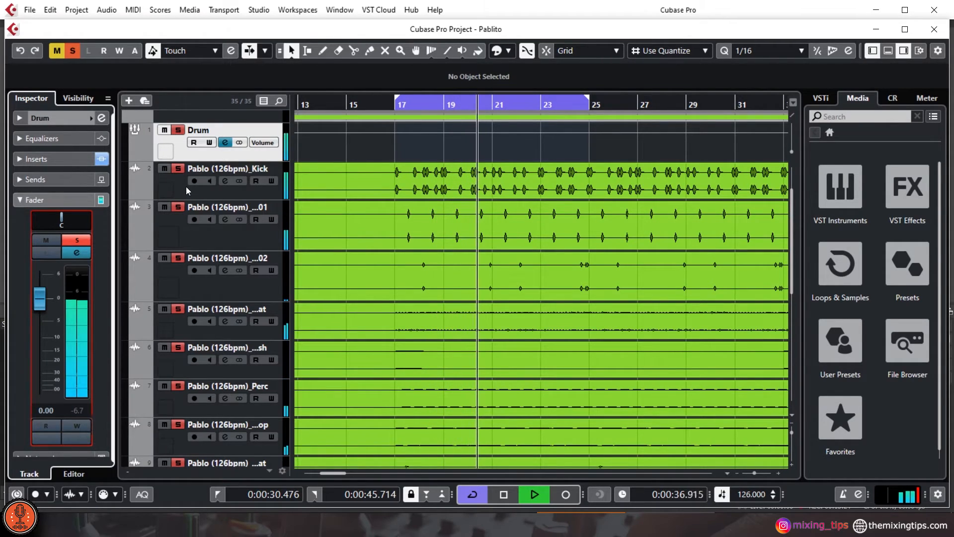
Open the Snare 02 channel settings and insert FabFilter Pro-Q 3 in its first insert slot
left_click(237, 279)
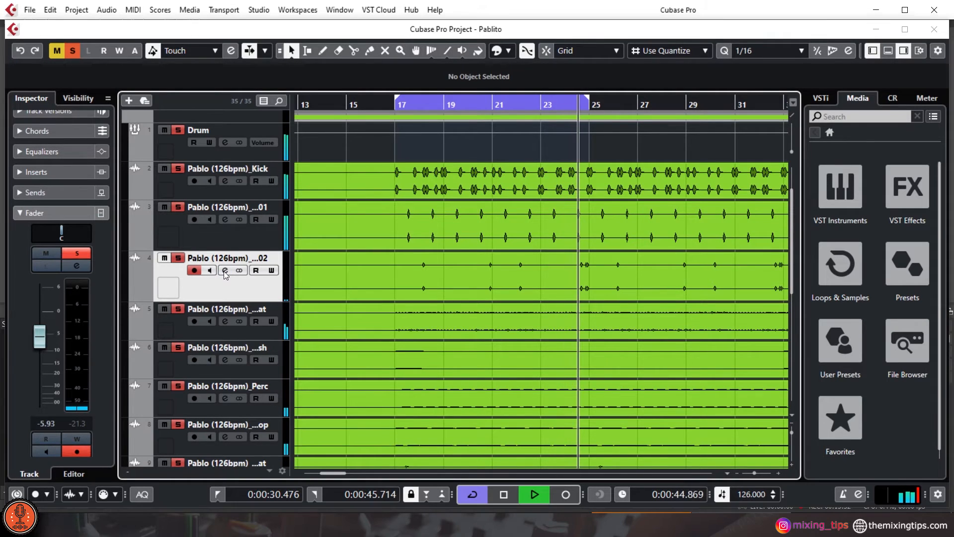
left_click(225, 270)
mouse_move(522, 126)
left_mouse_down()
mouse_move(516, 161)
mouse_move(514, 141)
left_mouse_up()
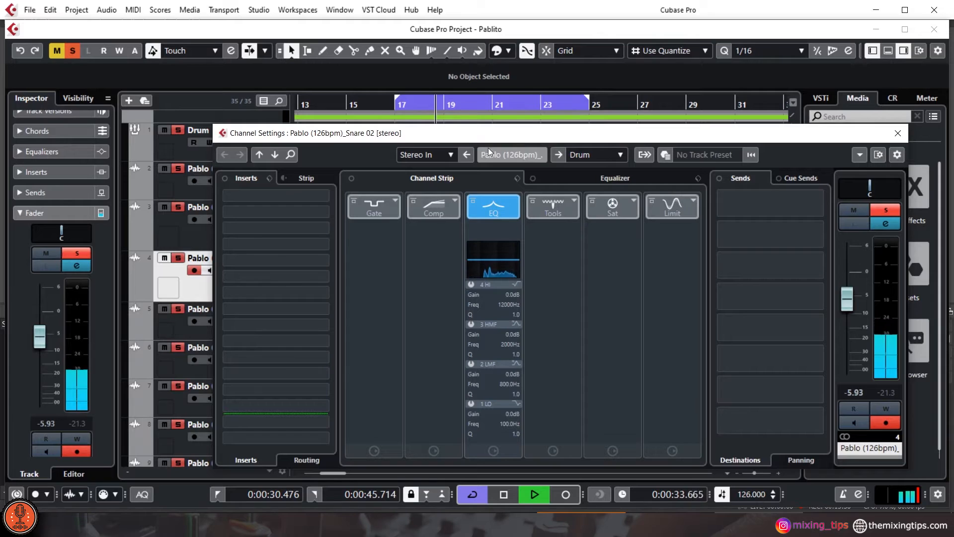
left_click(255, 196)
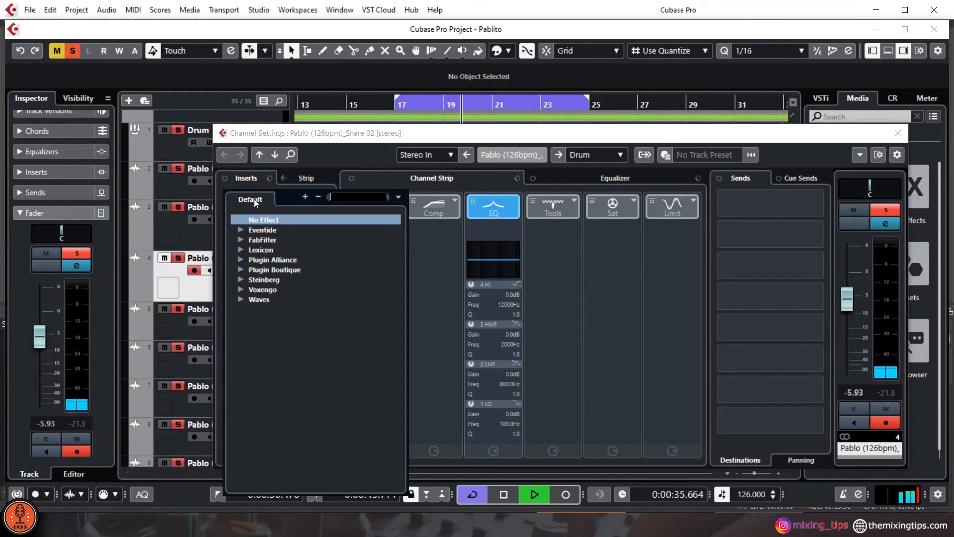
type("q 3")
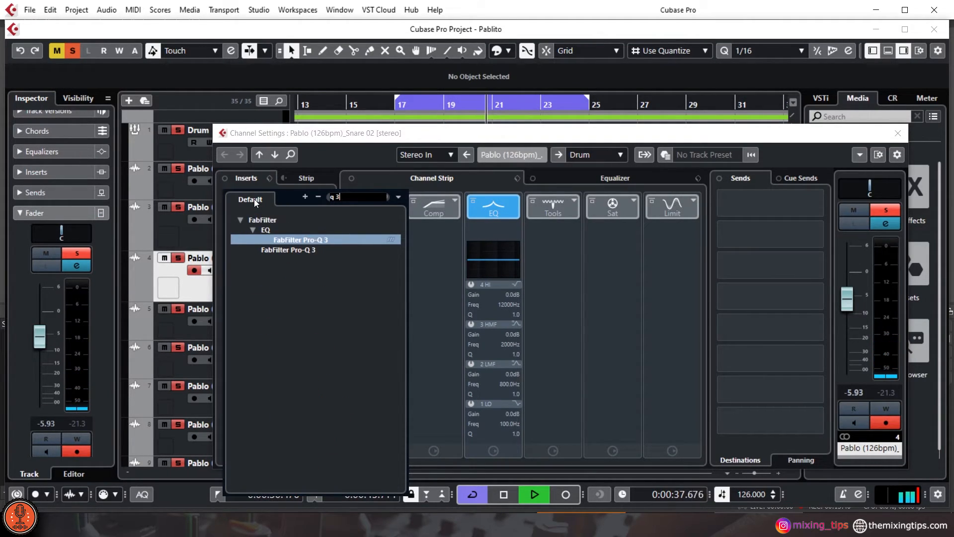
left_click(315, 251)
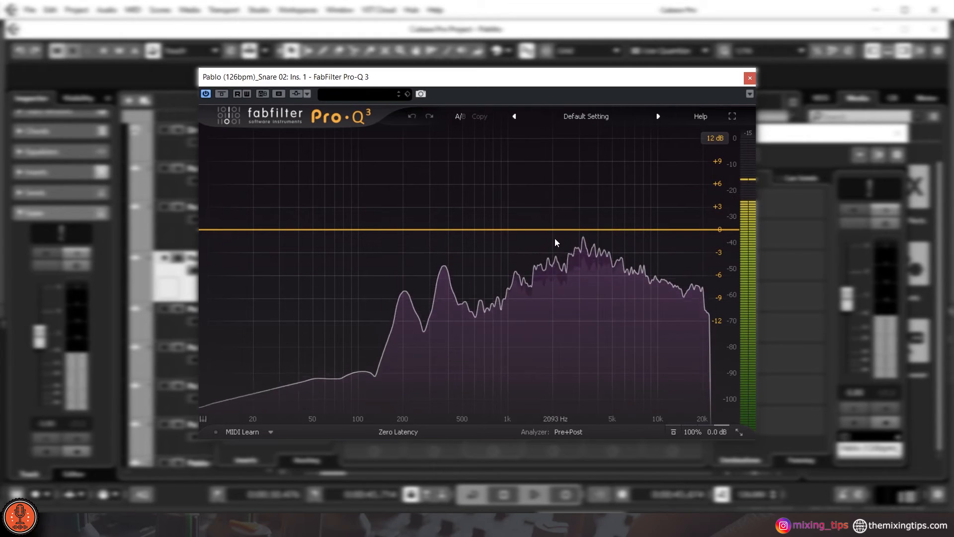
Add a 12 dB/oct high cut at about 6.4 kHz to Snare 02's Pro-Q 3
left_click_drag(544, 230, 629, 243)
left_click(482, 377)
left_click(499, 309)
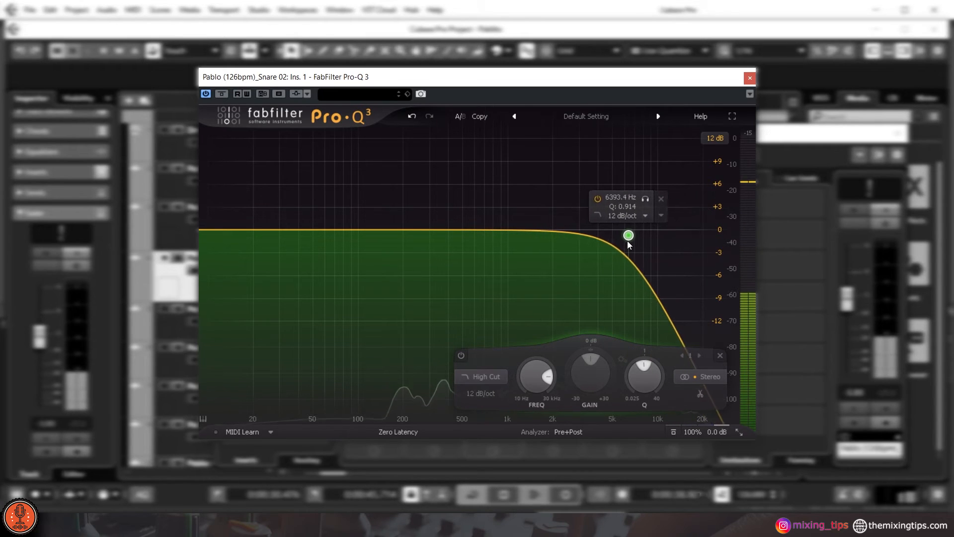
Add a 12 dB/oct low cut at about 280 Hz to Snare 02's Pro-Q 3
left_click(392, 230)
left_click(293, 378)
left_click(291, 288)
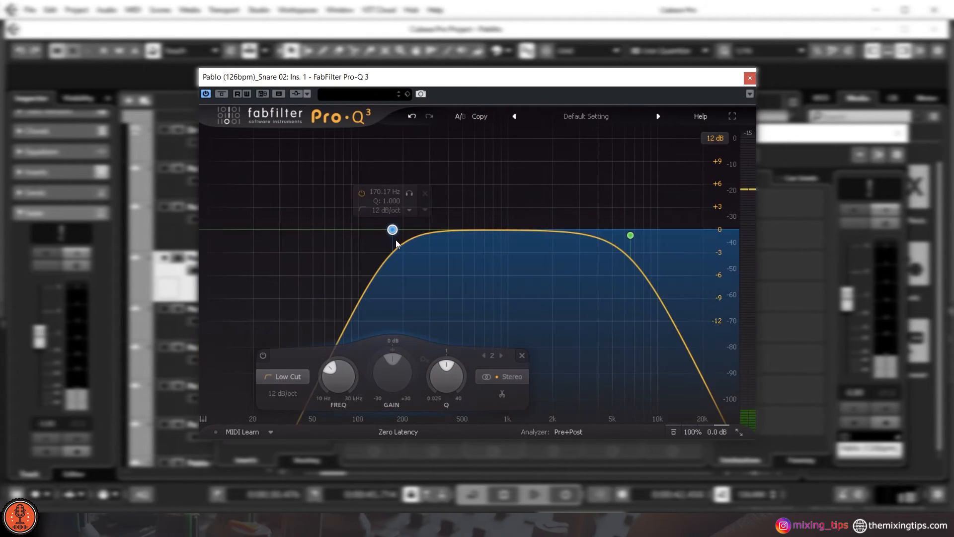
left_click_drag(393, 230, 425, 230)
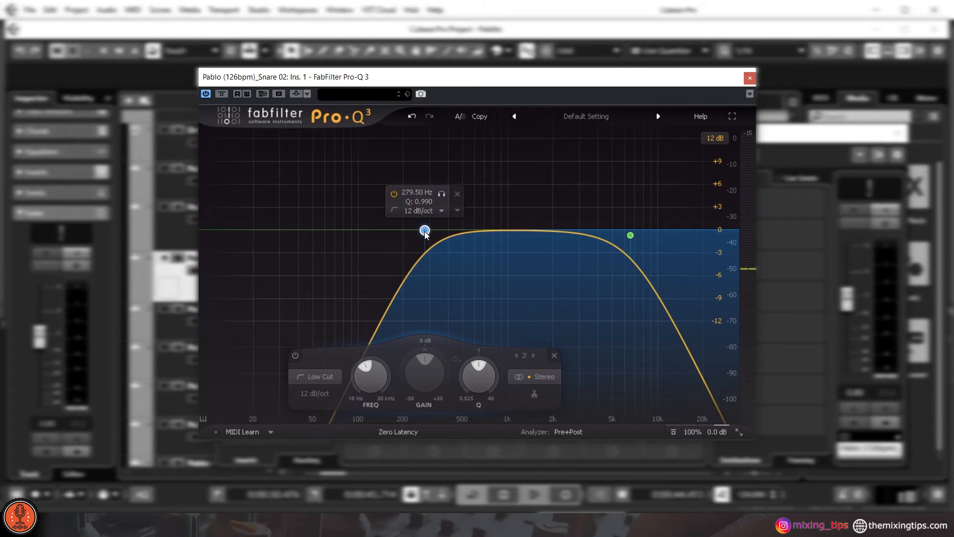
Refine Snare 02's Pro-Q 3 filters, moving the low cut to about 307 Hz and the high cut to about 7 kHz
left_click(630, 237)
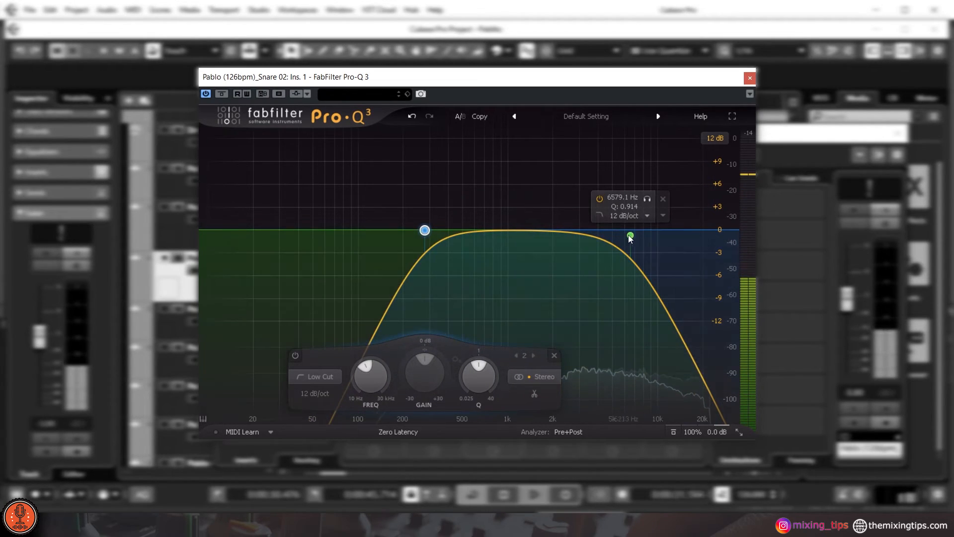
left_click_drag(628, 241, 626, 246)
left_click_drag(425, 230, 430, 234)
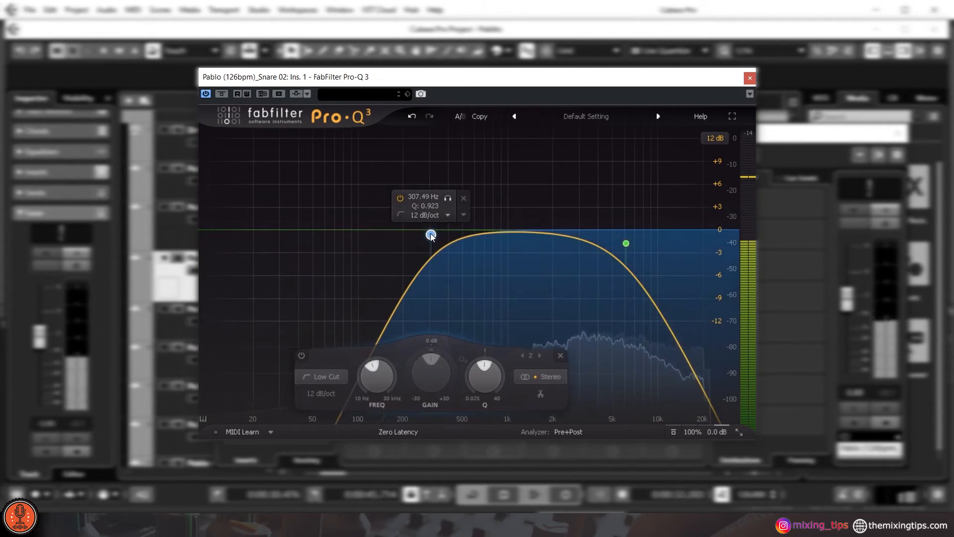
left_click_drag(625, 245, 637, 241)
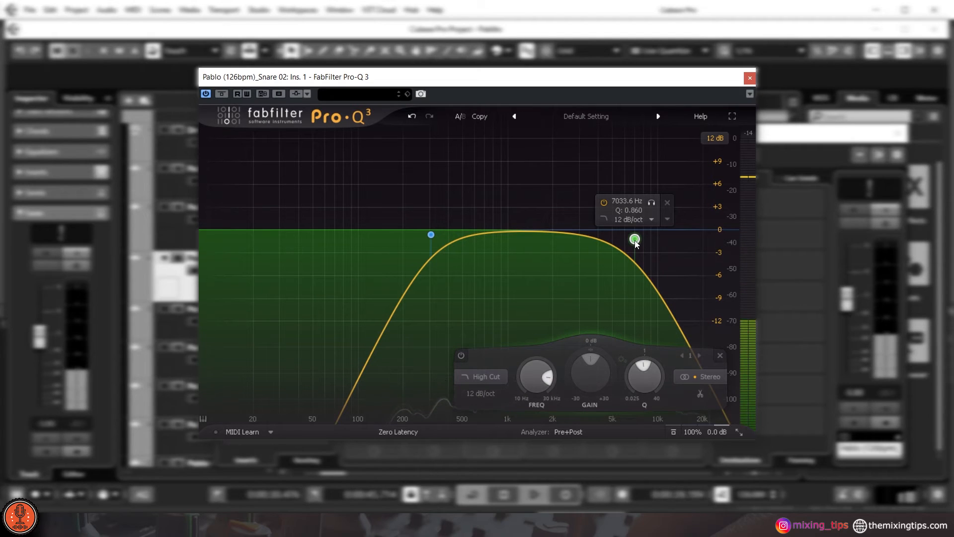
left_click(749, 77)
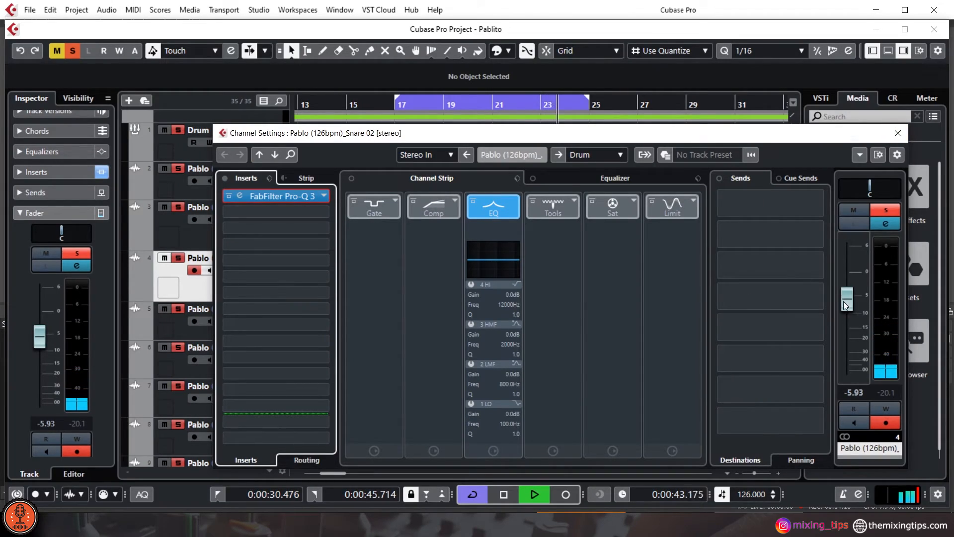
Lower Snare 02's channel fader to -8.22 dB and close its channel settings
left_click_drag(843, 301, 844, 311)
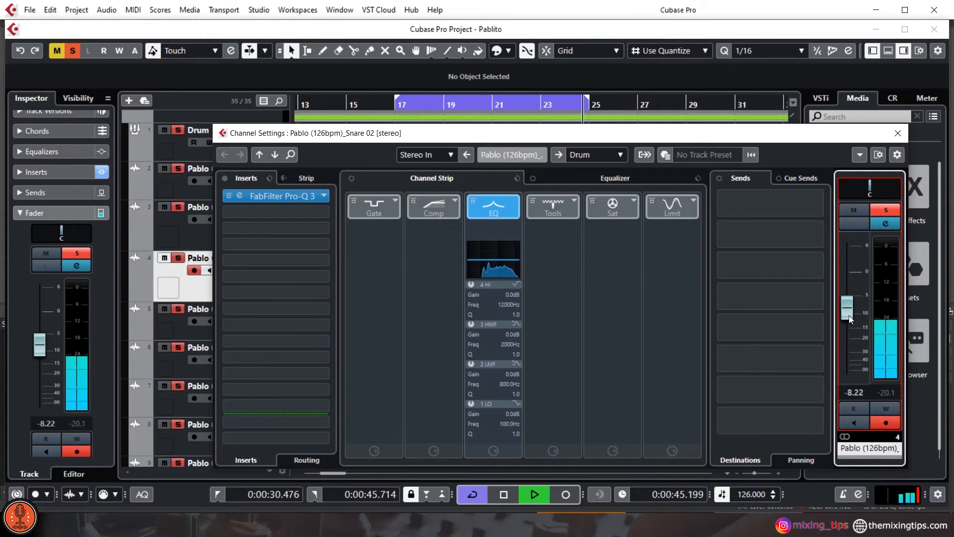
left_click(902, 134)
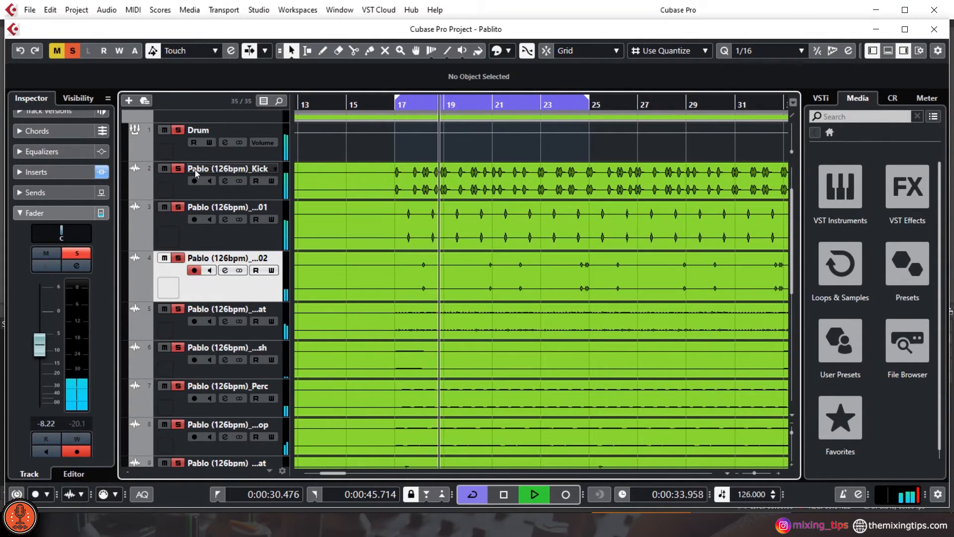
Solo only the Kick, Snare 01 and Snare 02 tracks within the Drum group, leaving the other drum tracks out
left_click(179, 130)
left_click(179, 169)
left_click(179, 207)
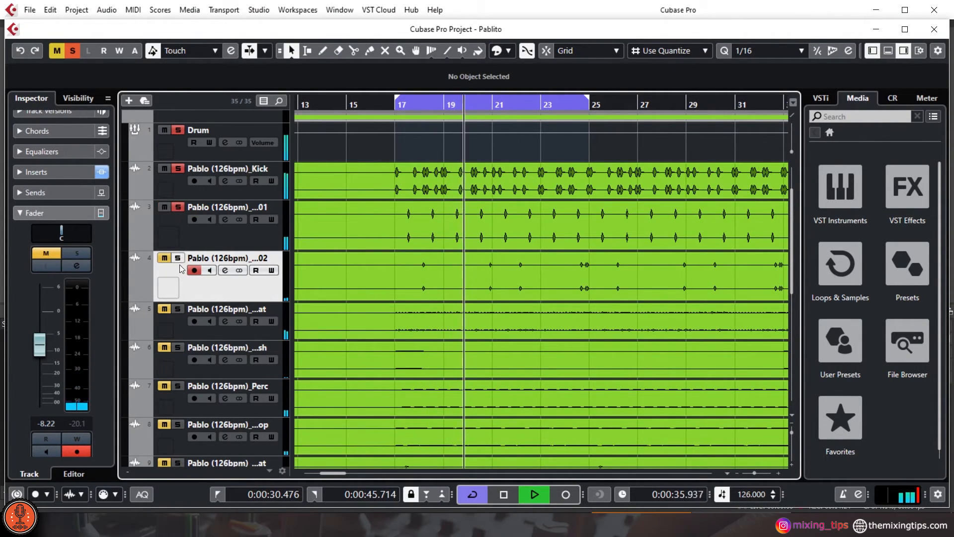
left_click(179, 258)
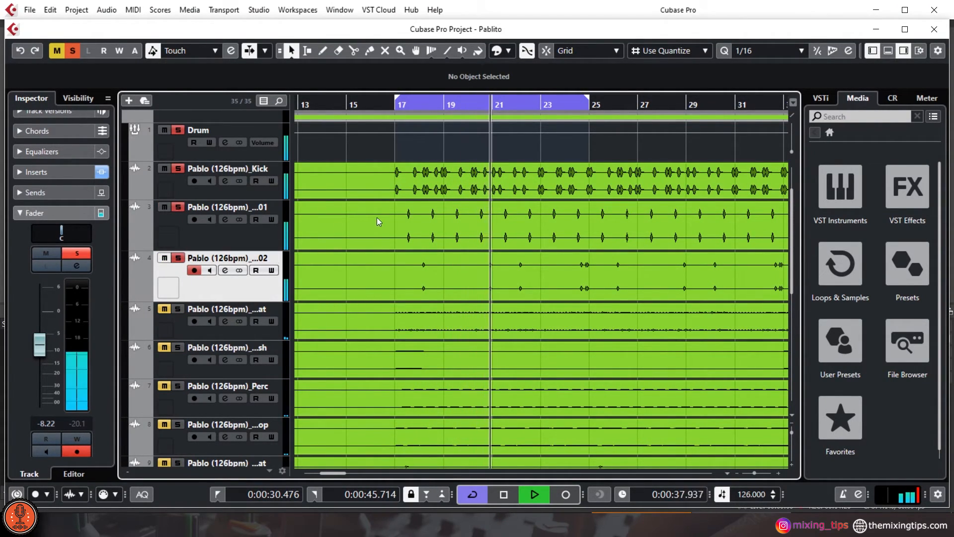
Raise Snare 02's fader to -6.05 dB in the MixConsole and reset the Drum group's peak meter
left_click(298, 10)
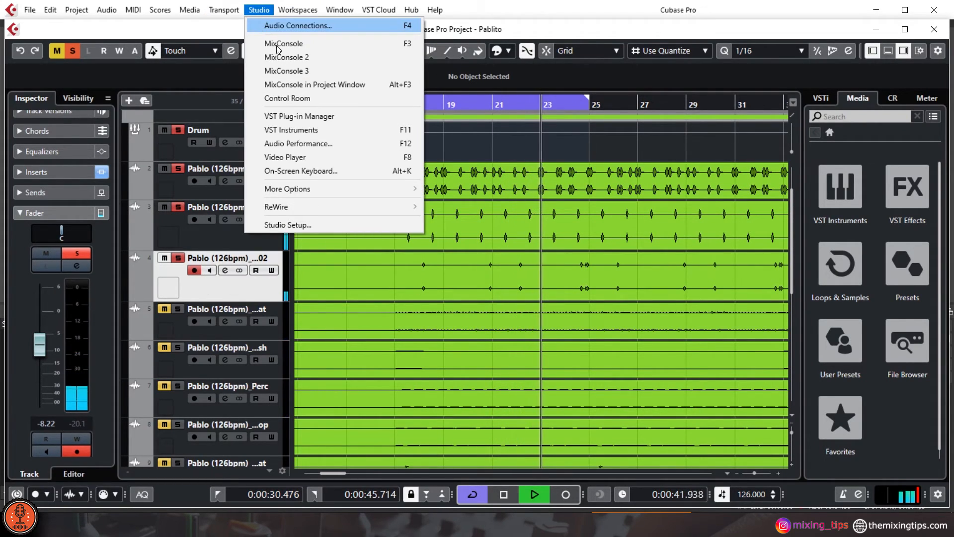
left_click(283, 44)
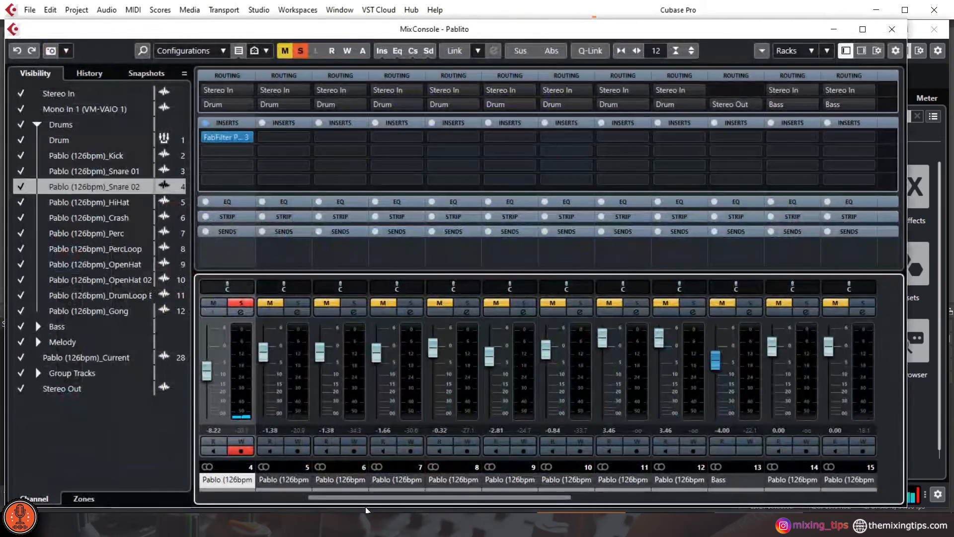
left_click_drag(369, 497, 335, 496)
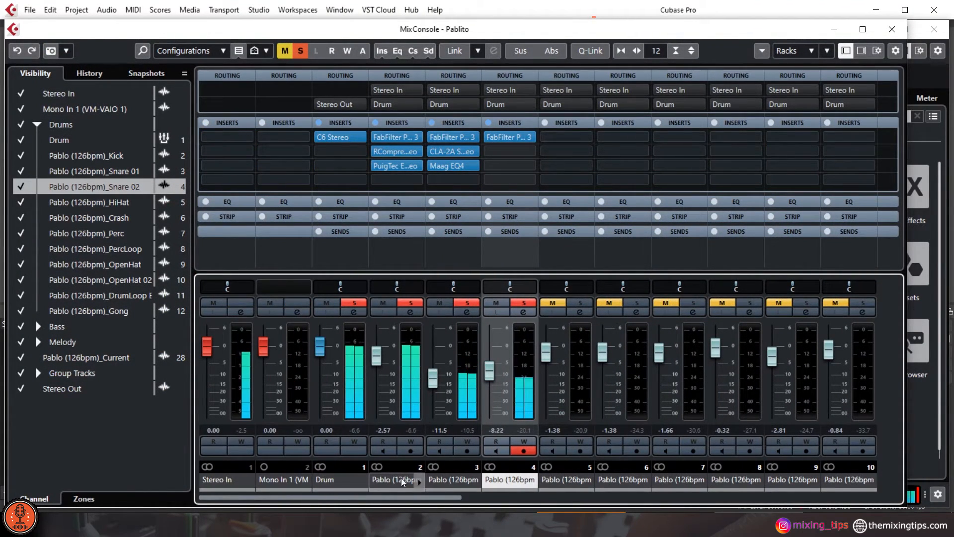
left_click_drag(493, 388, 492, 378)
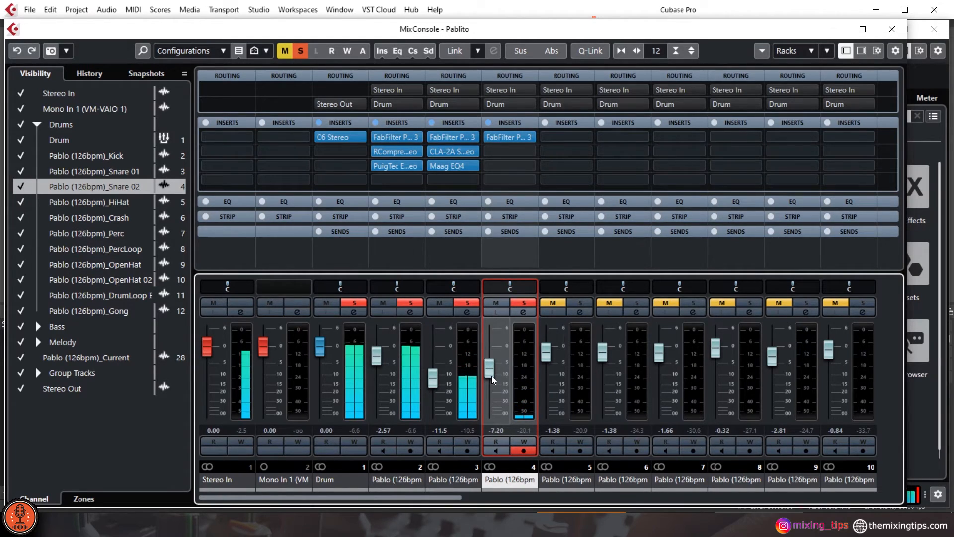
left_click_drag(491, 375, 490, 372)
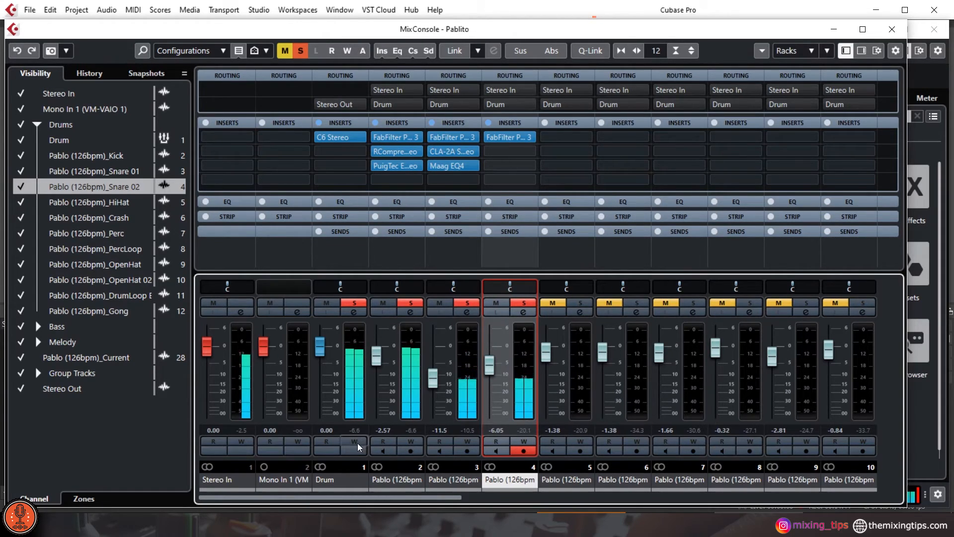
left_click(353, 430)
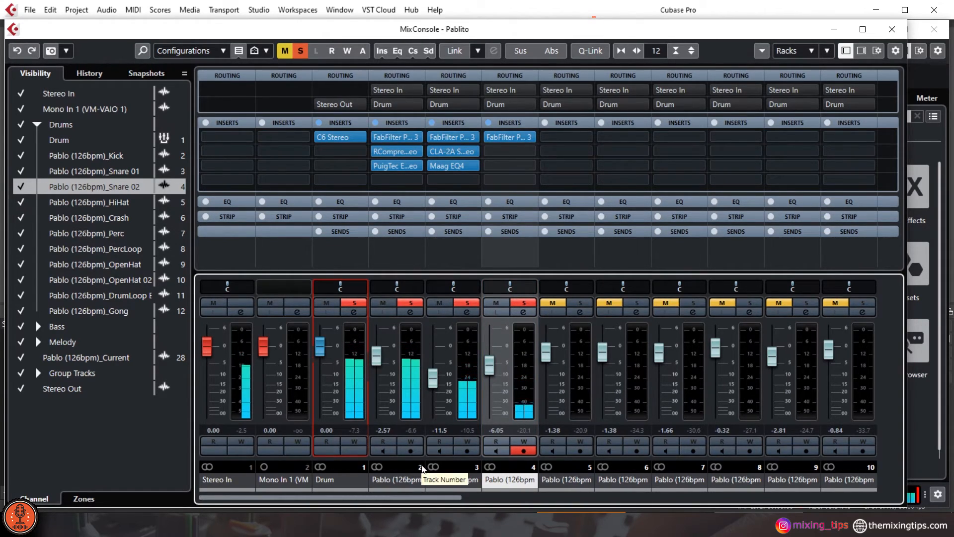